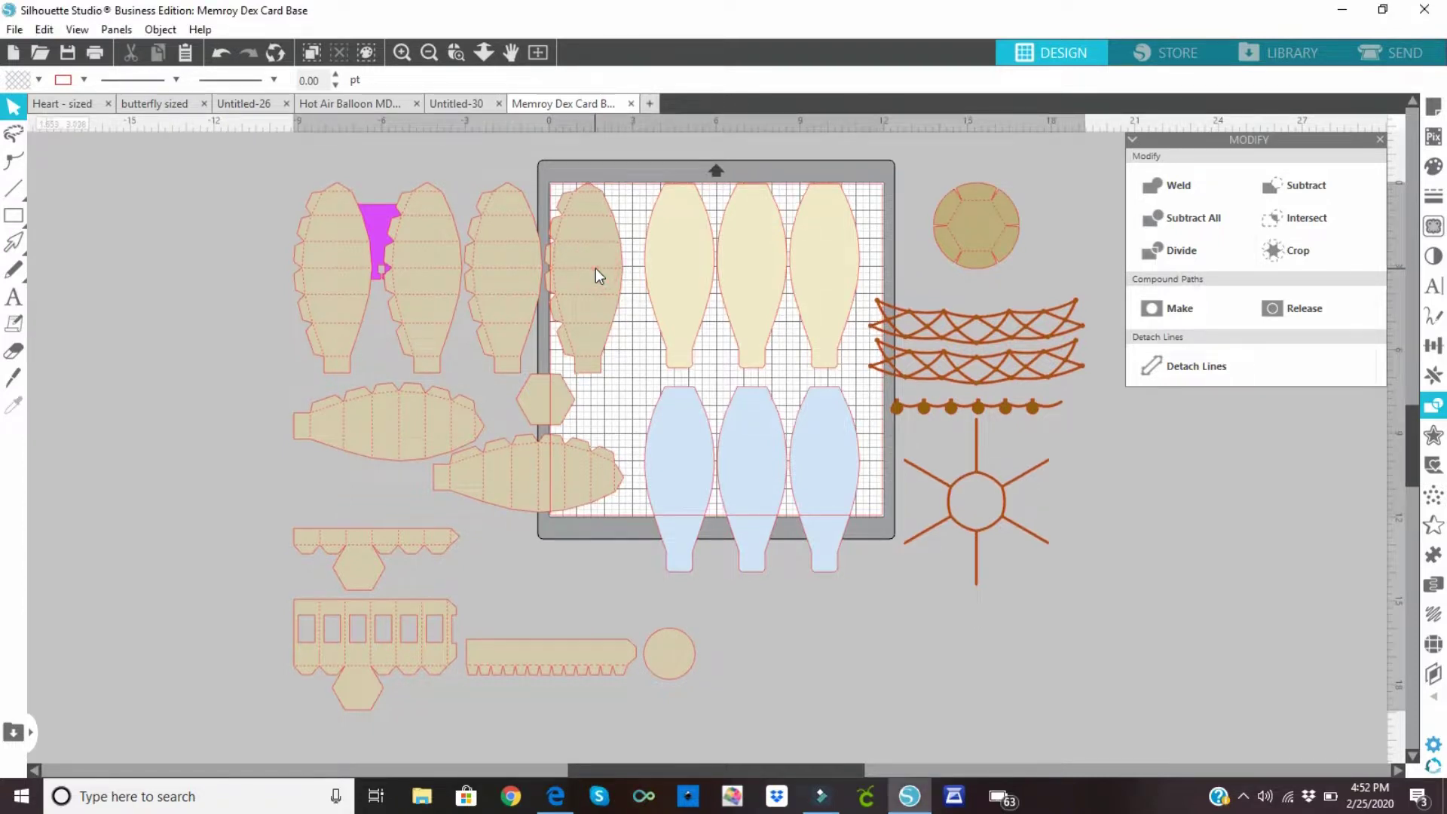
Scale all the balloon pieces down to 17.581 in wide and drag them off the mat to the left
key("ctrl+a")
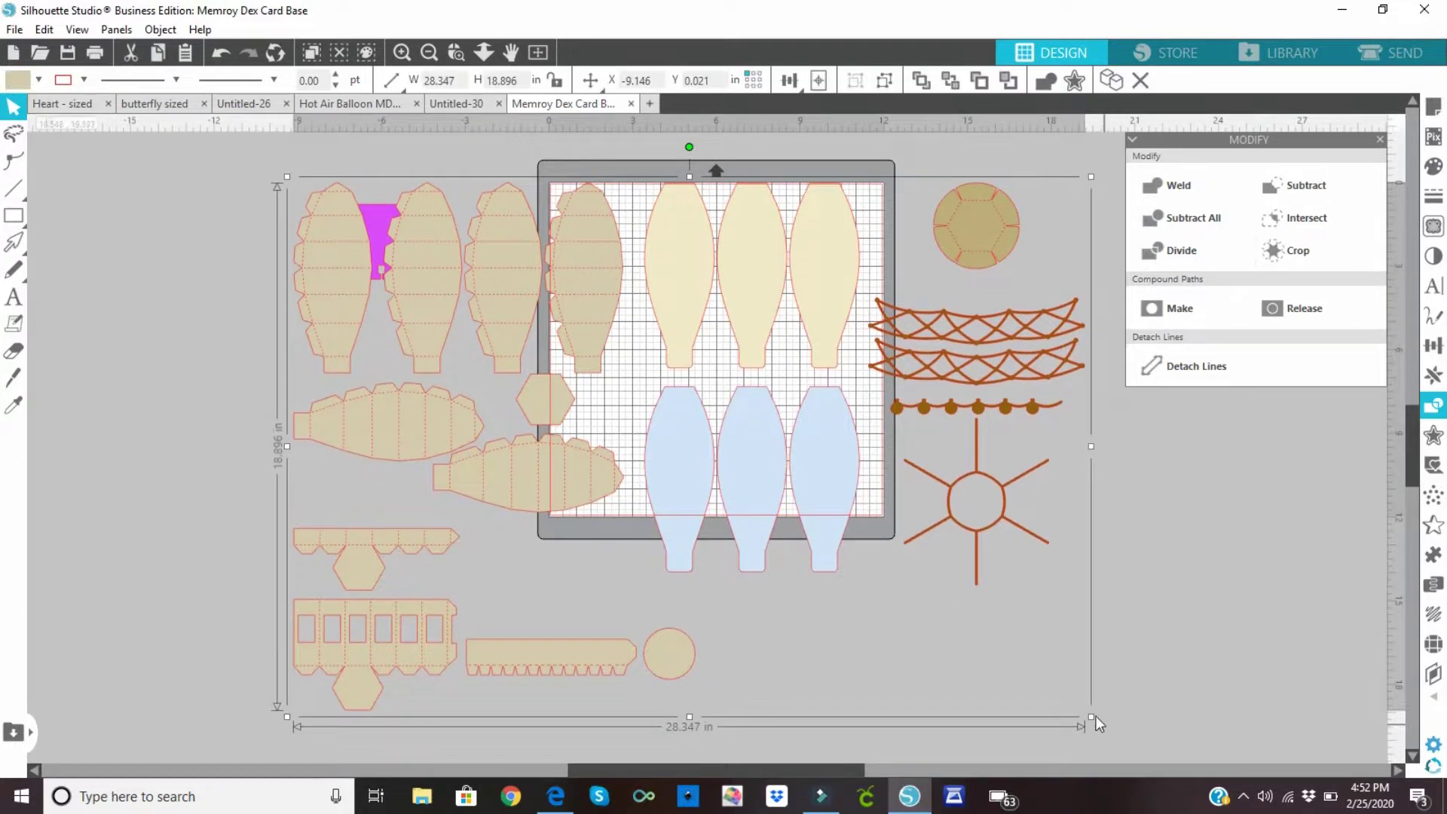
left_click_drag(1090, 716, 971, 636)
left_click_drag(553, 324, 601, 330)
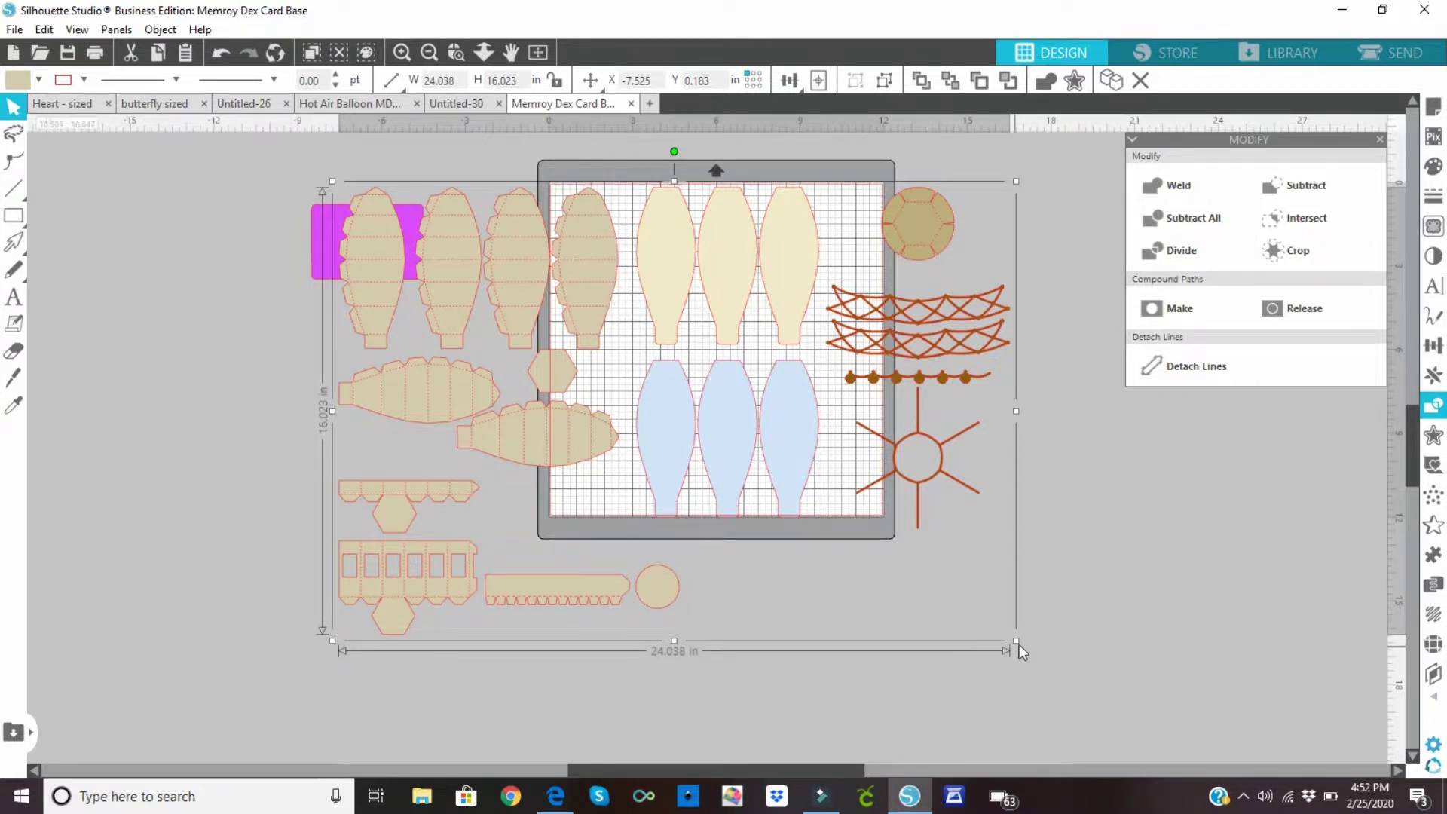
left_click_drag(1014, 642, 857, 514)
left_click_drag(523, 201, 575, 196)
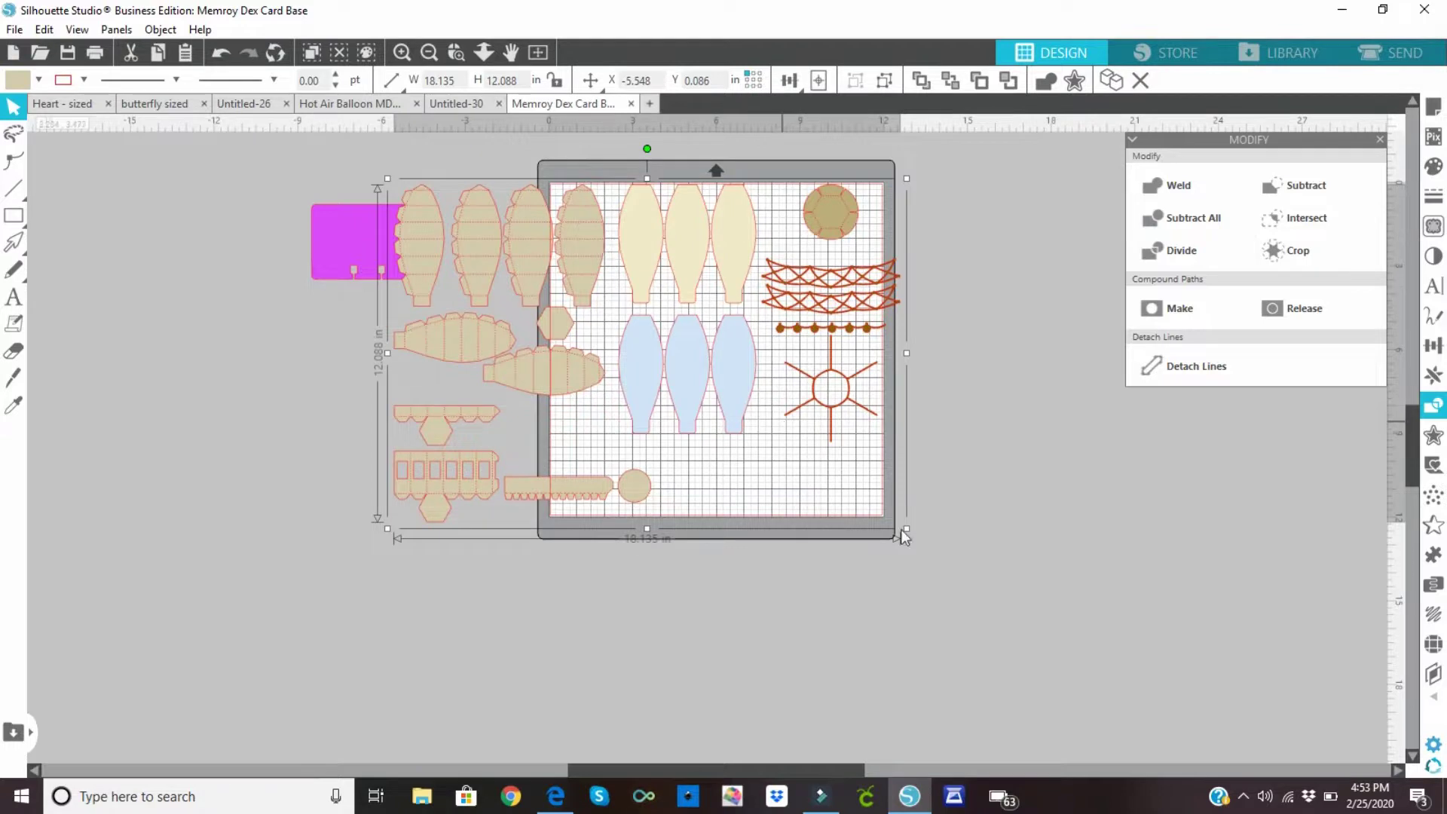
left_click_drag(906, 529, 891, 521)
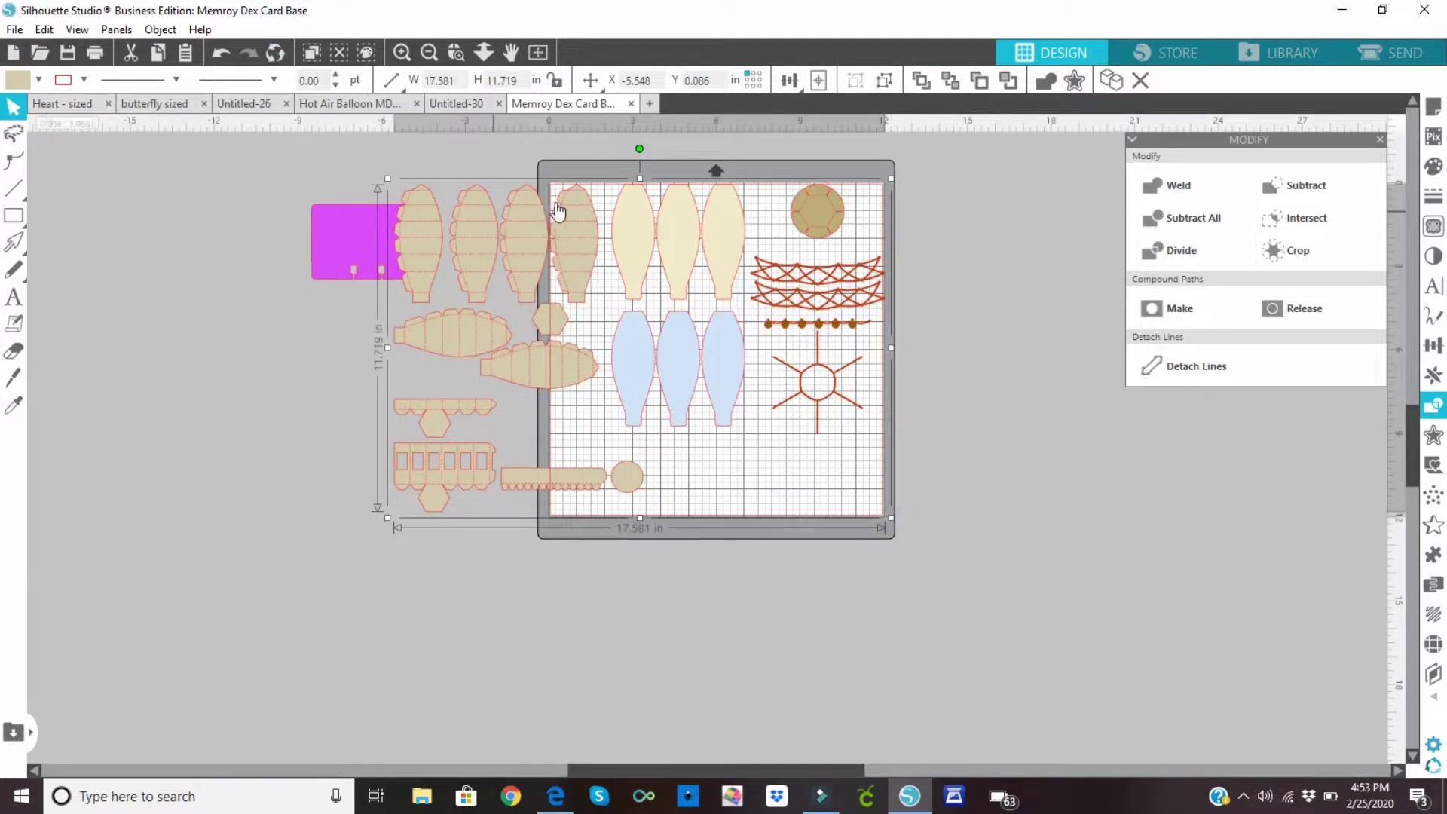
left_click_drag(581, 256, 702, 280)
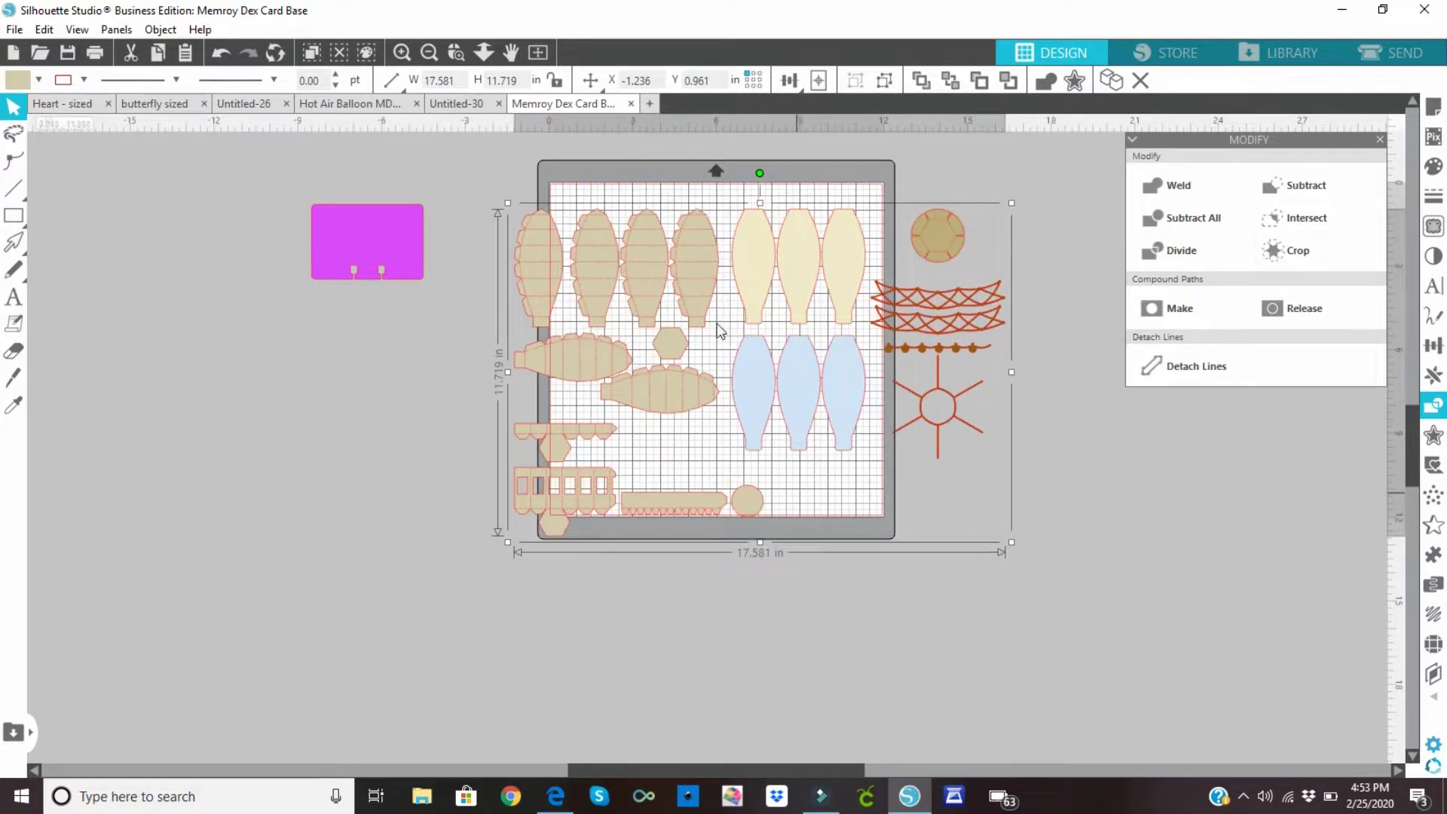
left_click_drag(700, 300, 206, 374)
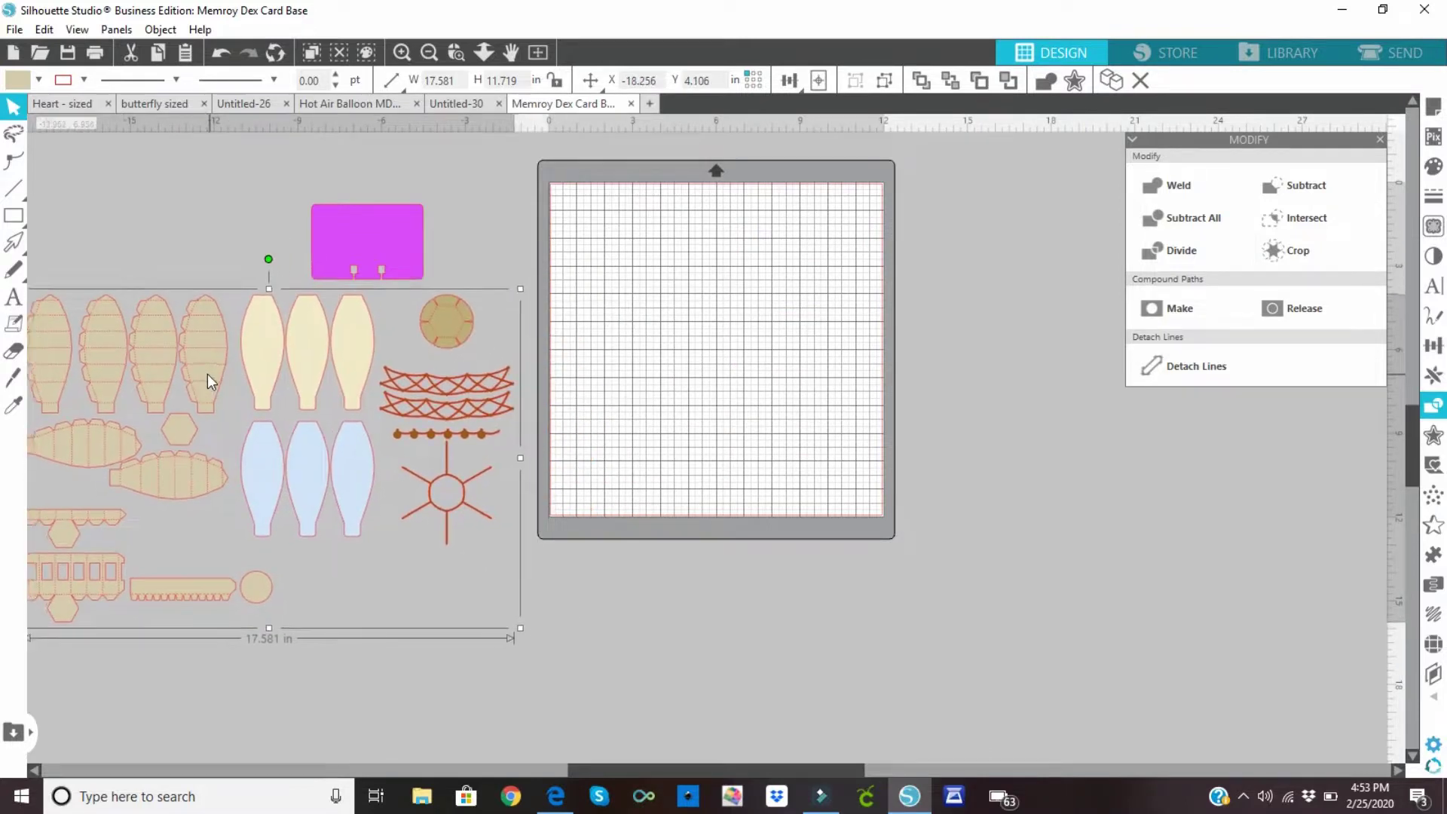
Ungroup the pieces, place the magenta card base at the mat's top-left, and fit the mat to the view
right_click(304, 383)
left_click(348, 553)
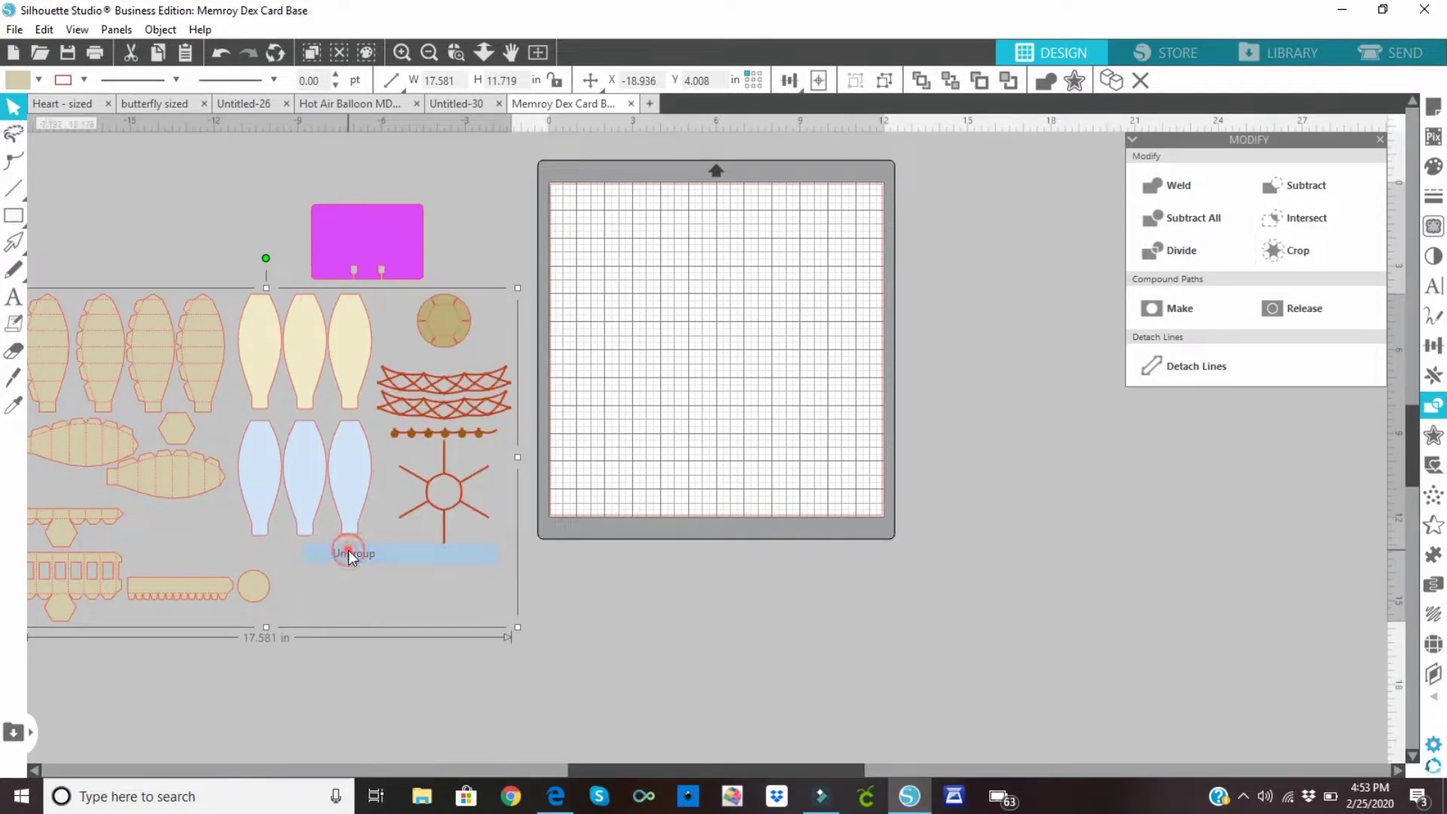
left_click_drag(339, 223, 613, 224)
left_click(485, 177)
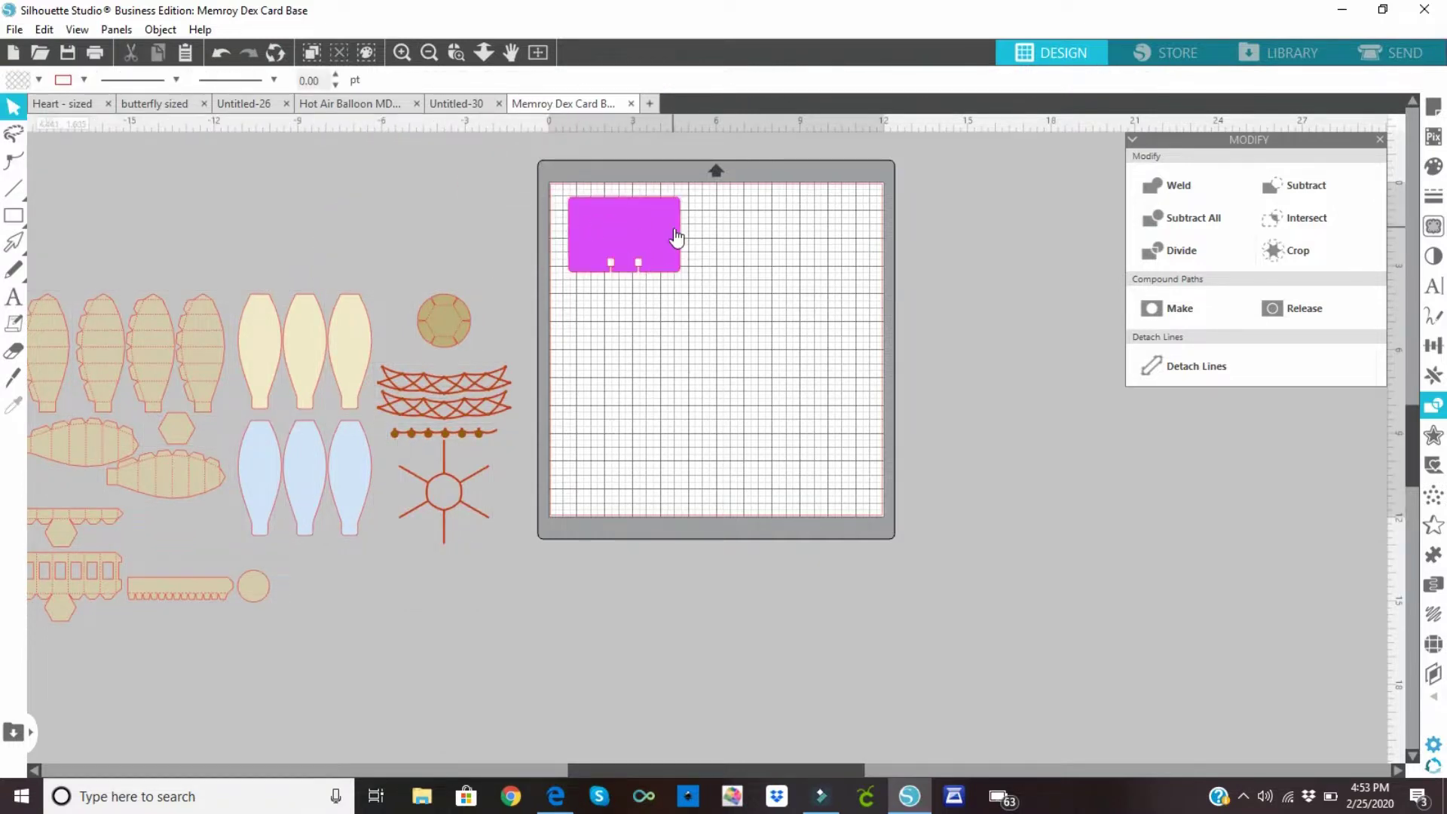
left_click(638, 261)
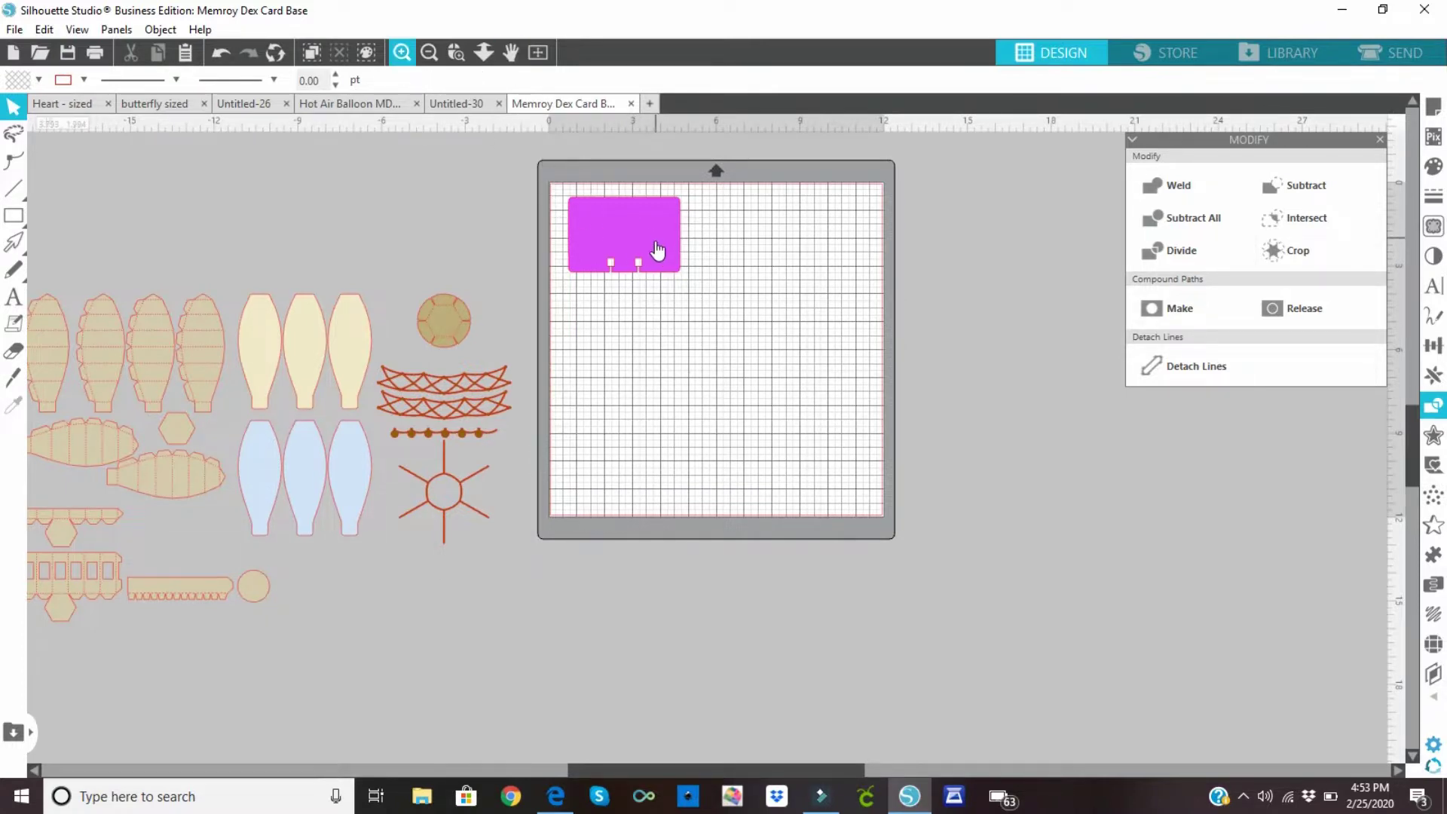
left_click(445, 79)
left_click(536, 55)
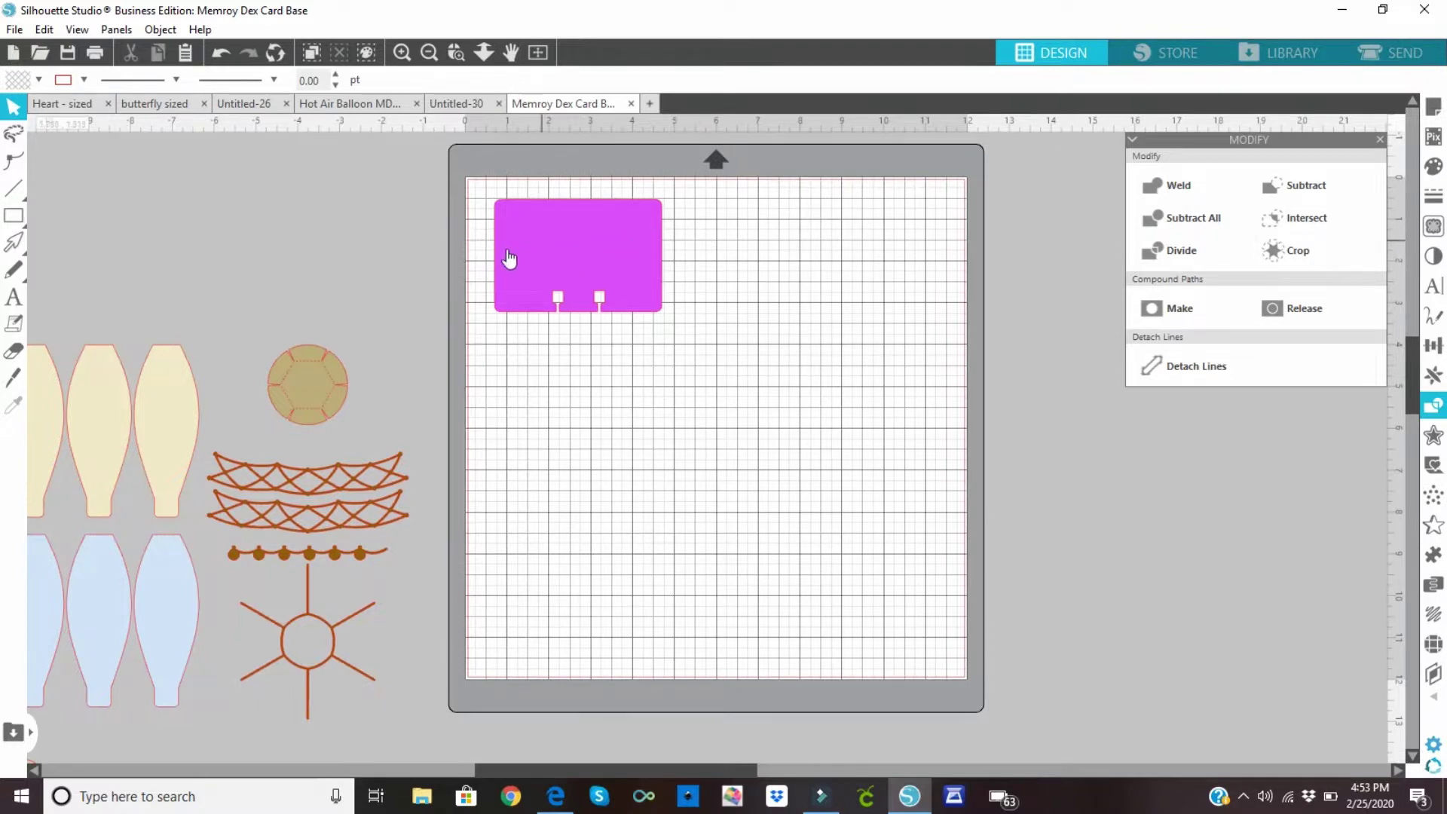
Delete the card base's top points, leaving a 3.998 × 0.701 in strip with two tabs
double_click(565, 270)
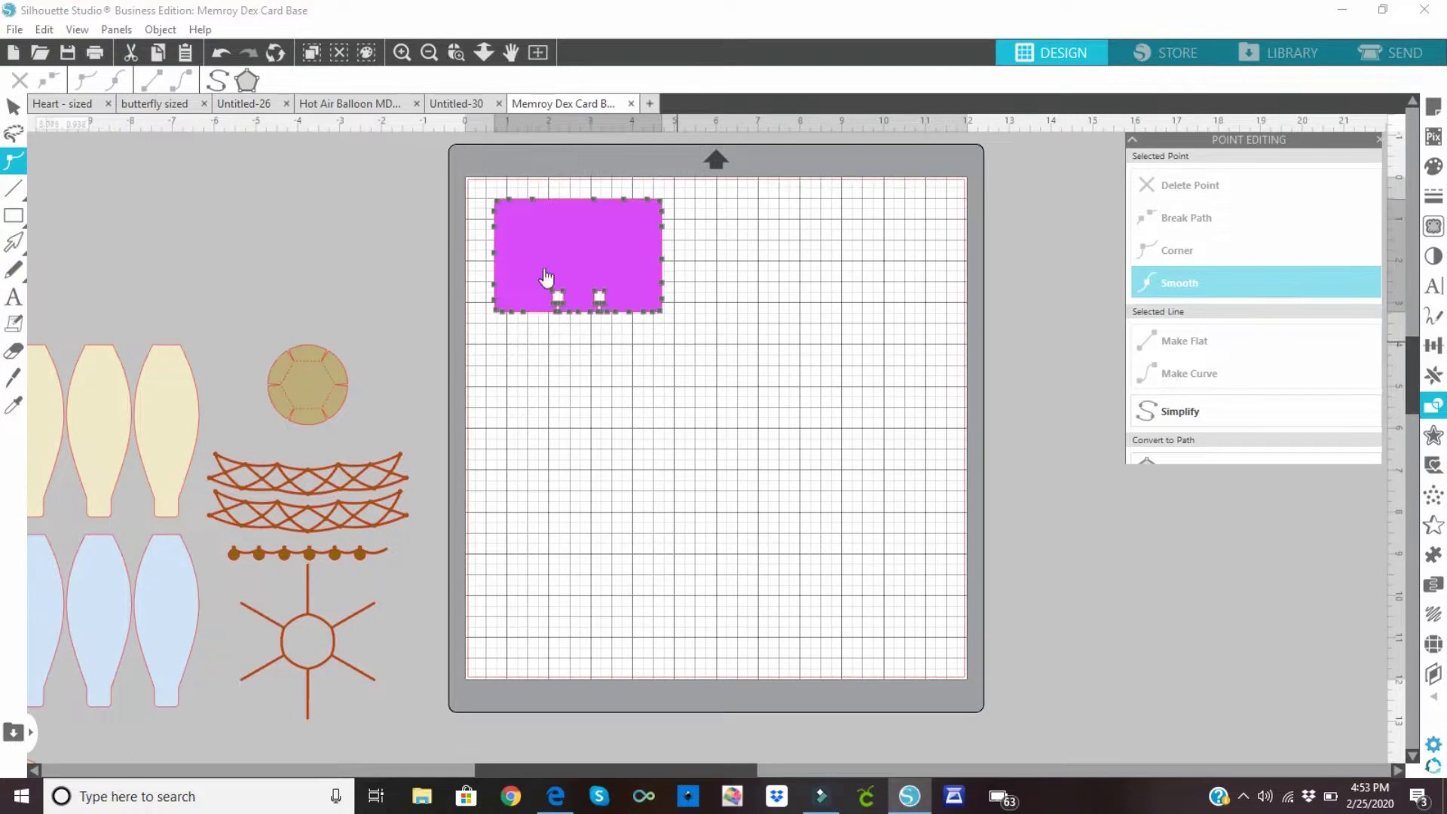
left_click(493, 251)
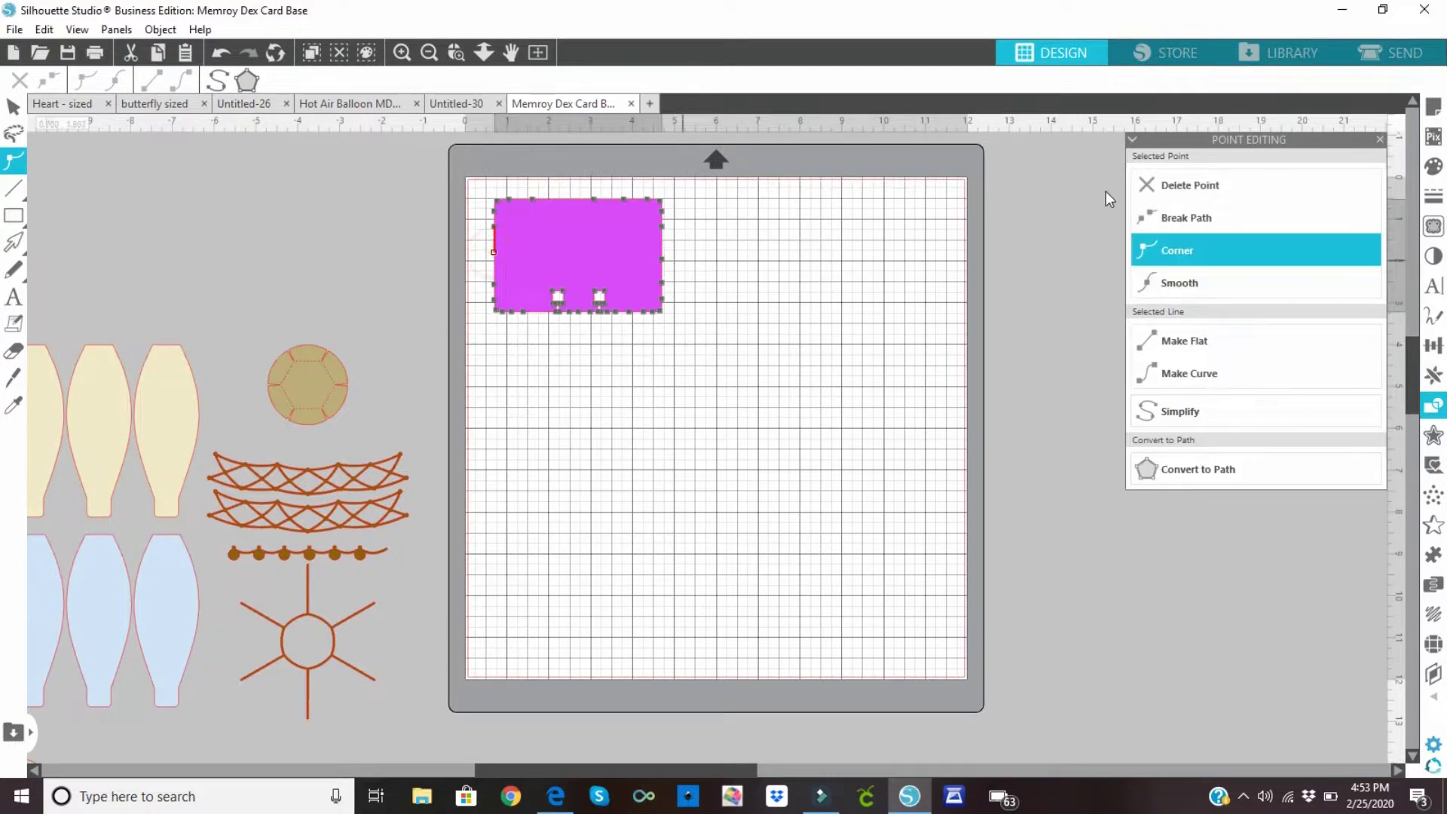
left_click(1164, 191)
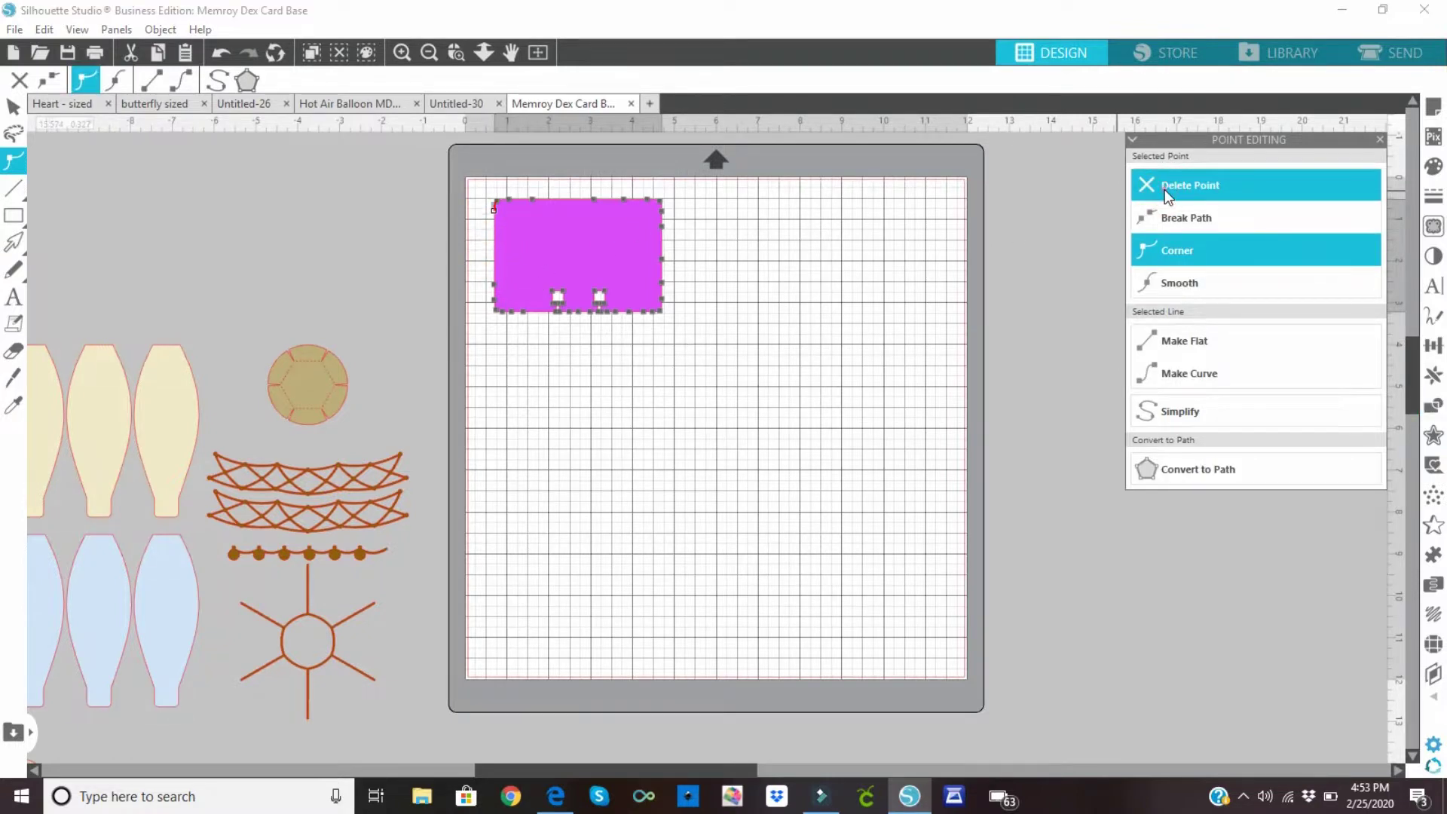
left_click(1164, 189)
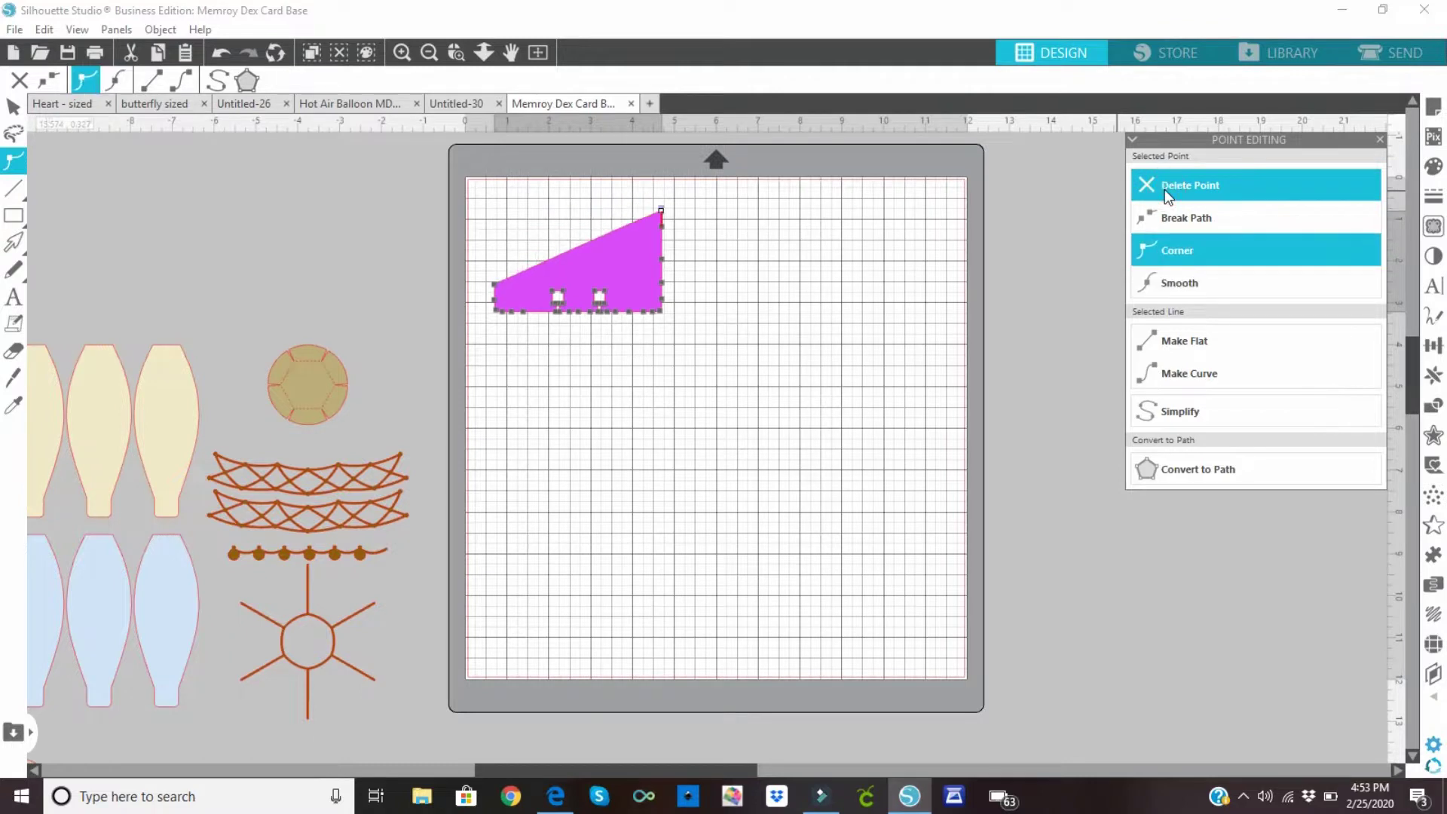
key("Down")
key("Down")
key("Down")
key("Down")
key("Down")
key("Down")
key("Down")
key("Down")
key("Down")
key("Down")
key("Down")
key("Down")
key("Down")
key("Down")
key("Down")
key("Down")
key("Down")
key("Down")
key("Down")
key("Down")
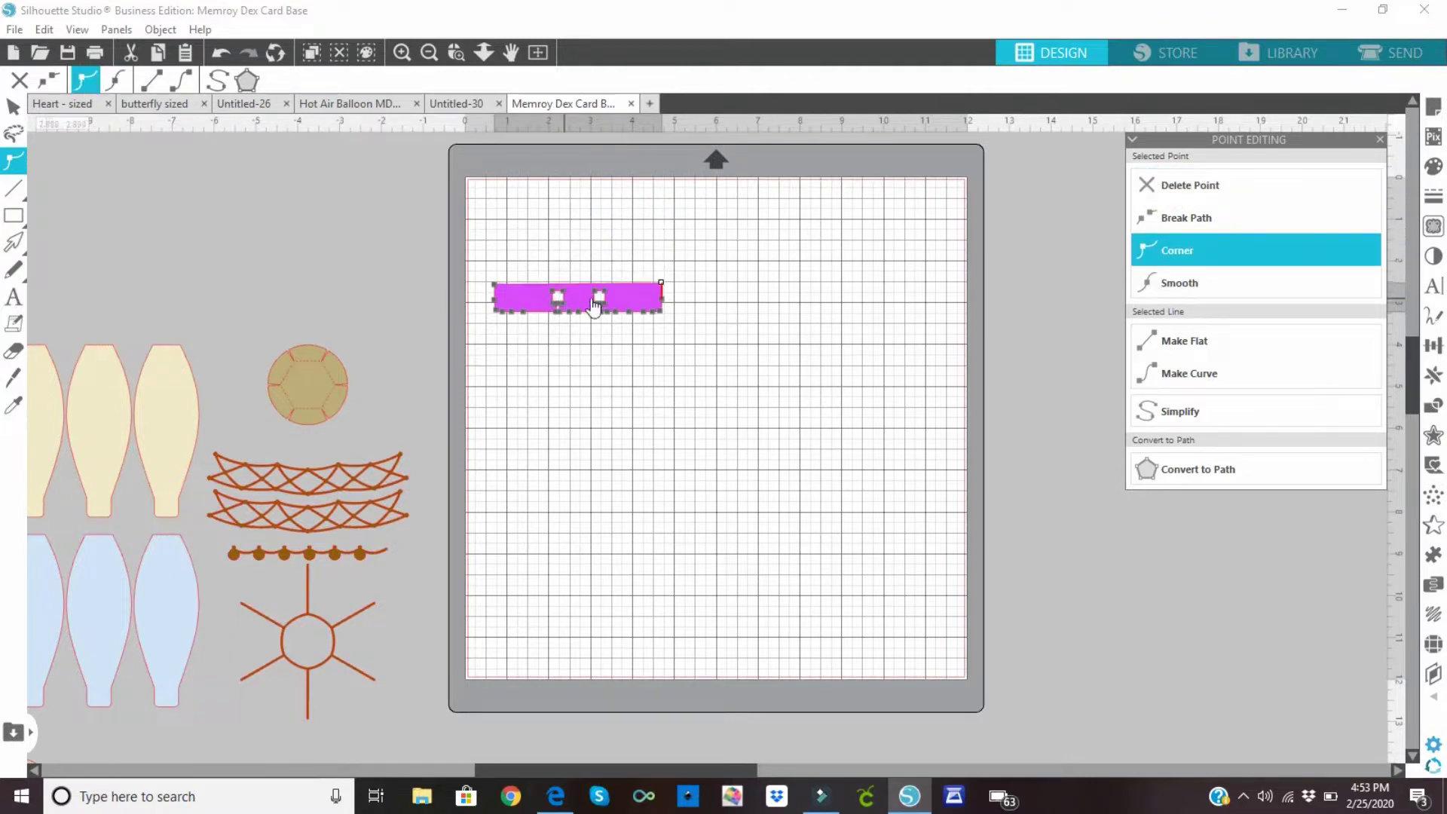
left_click(494, 284)
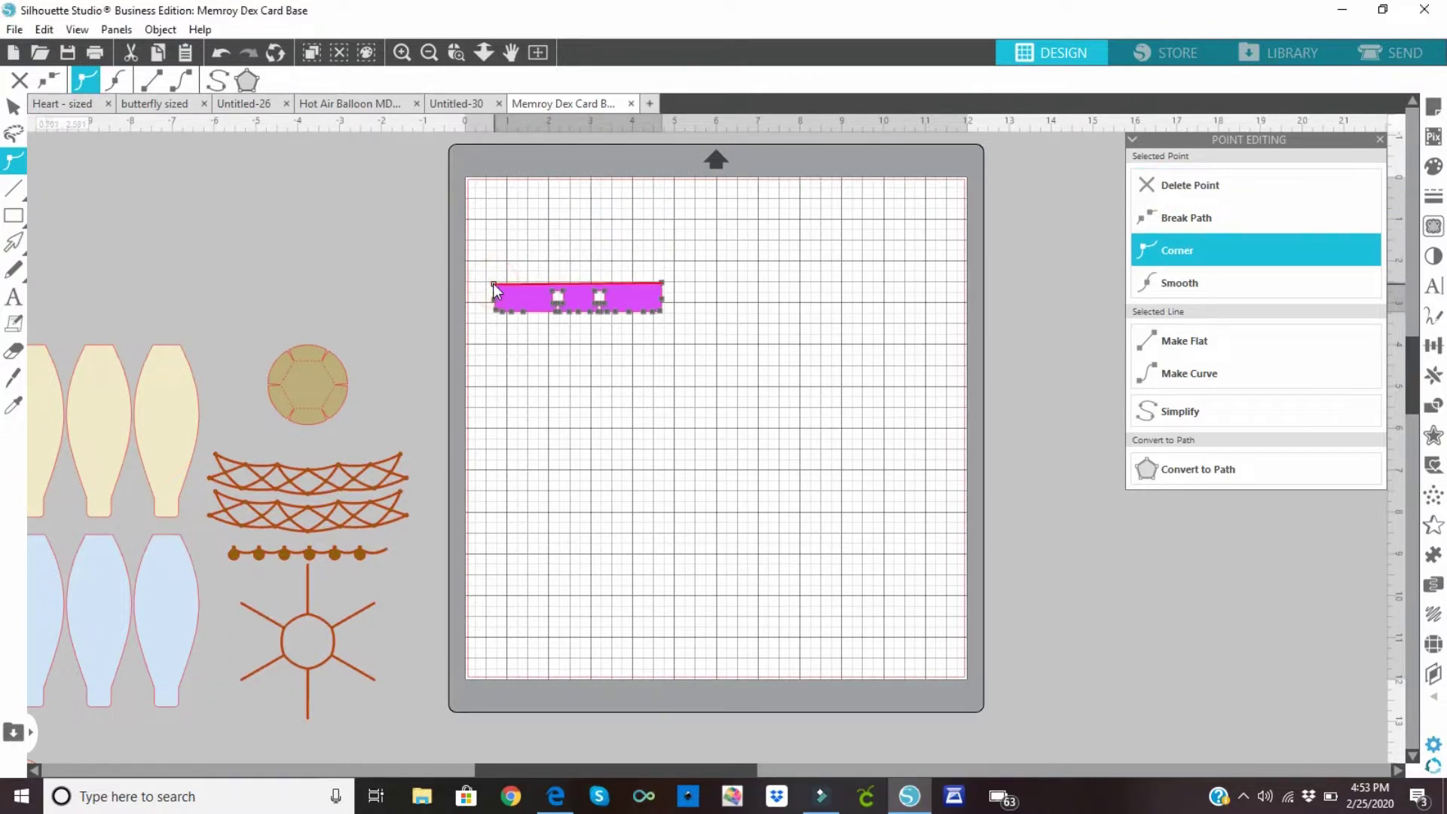
left_click(622, 378)
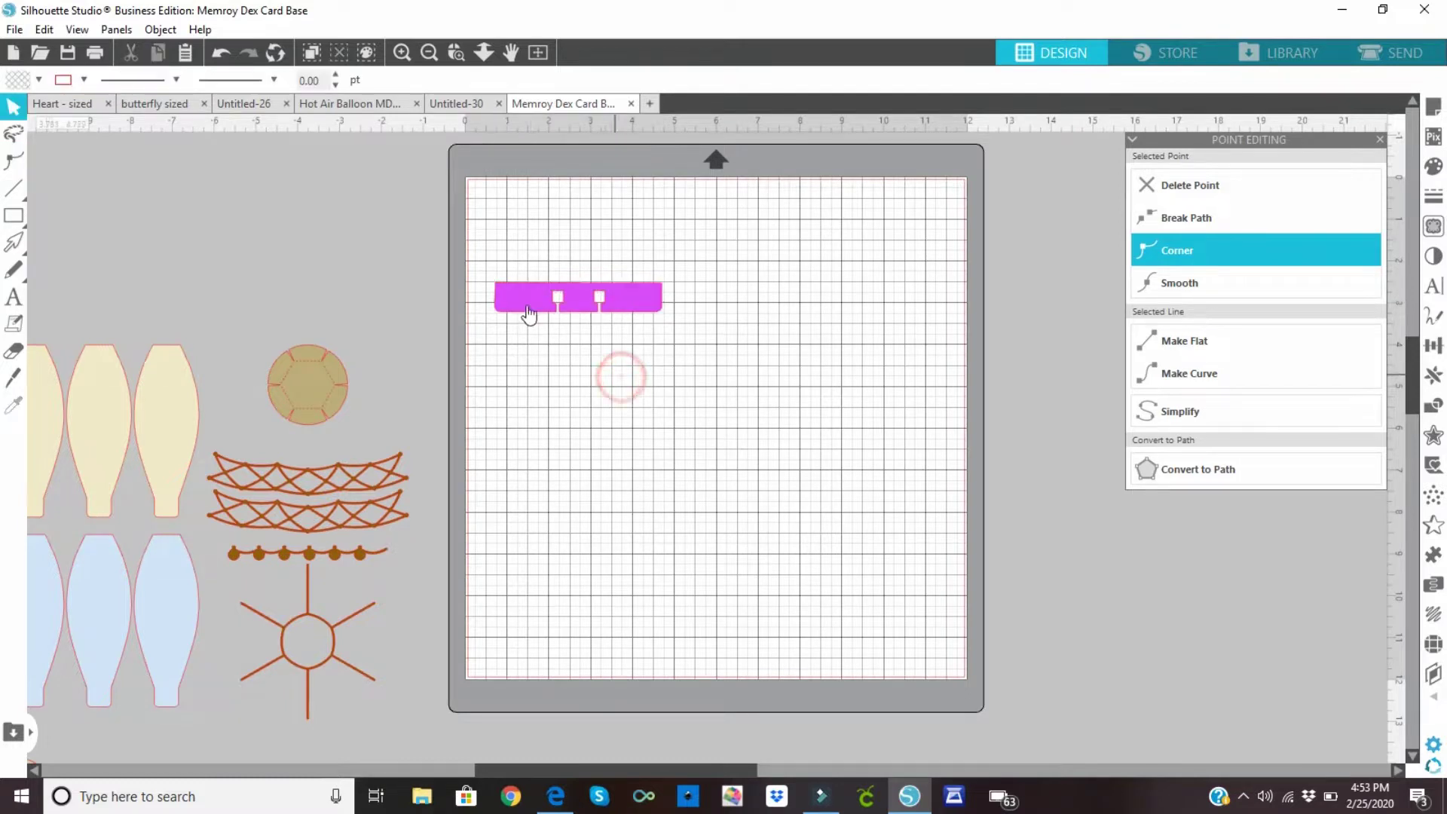
left_click_drag(523, 293, 541, 300)
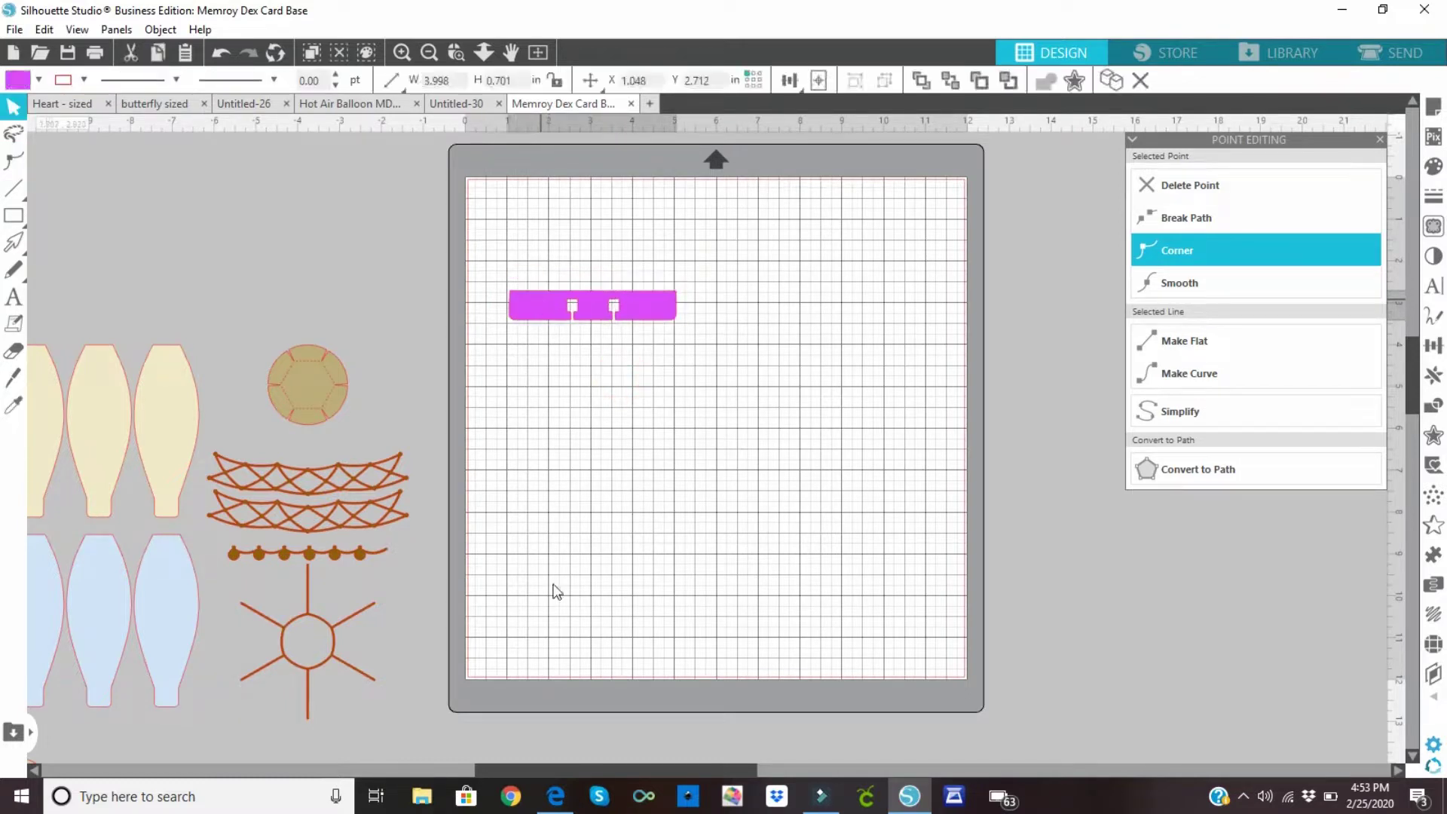
Bring the windowed basket piece onto the mat to the right of the magenta strip
left_click_drag(636, 767, 452, 762)
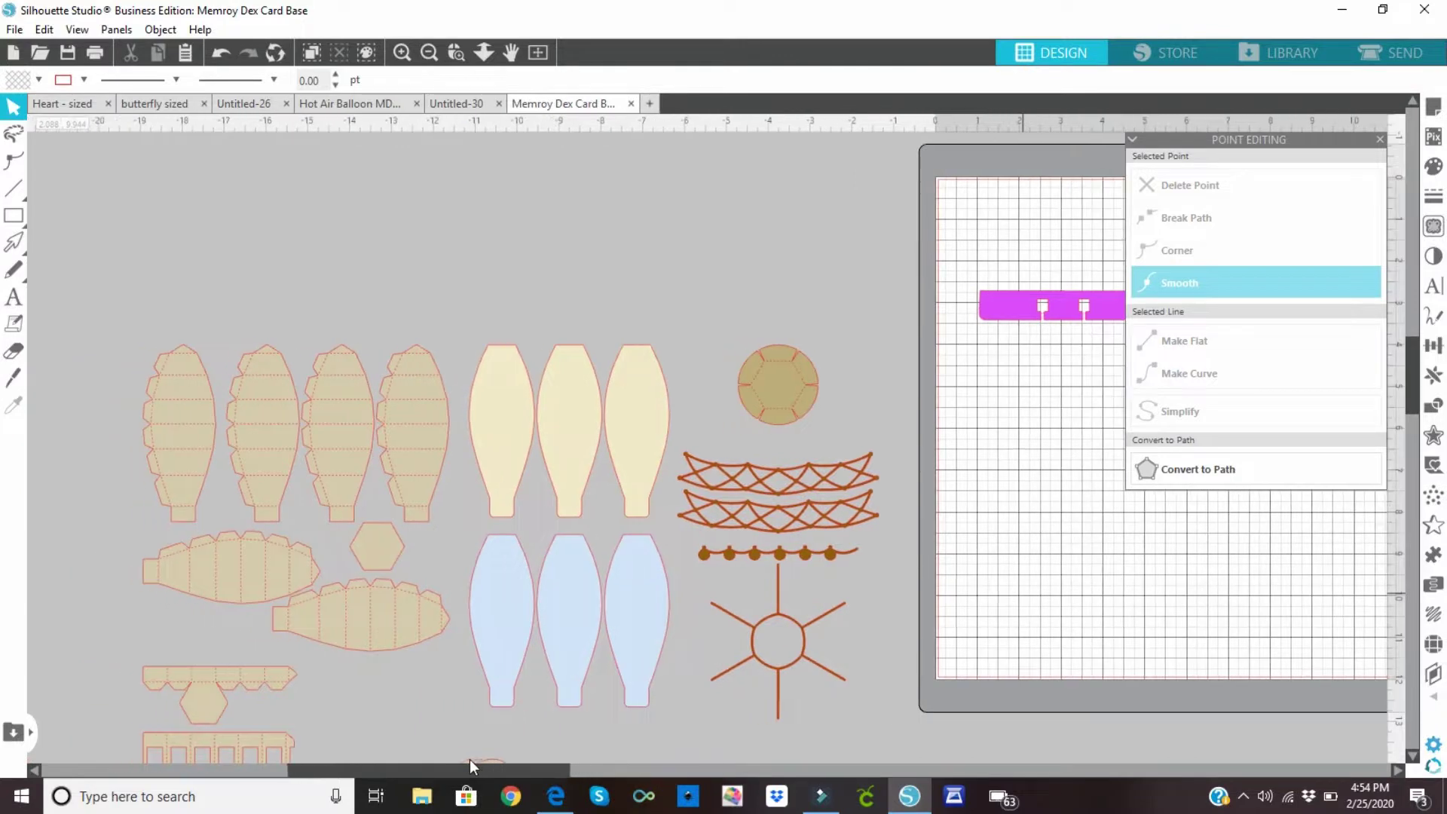
left_click_drag(413, 480, 413, 472)
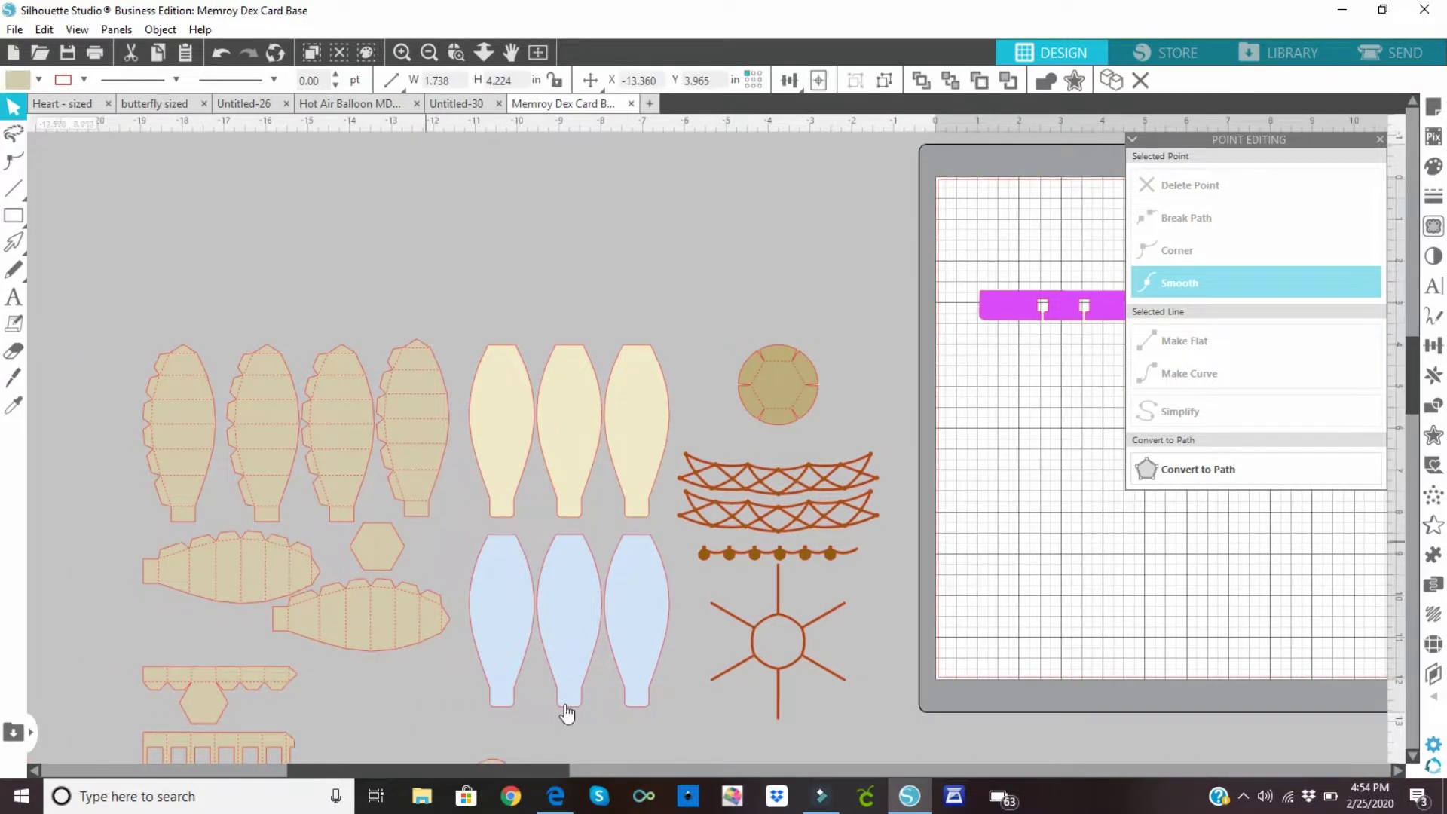
left_click_drag(263, 755, 959, 241)
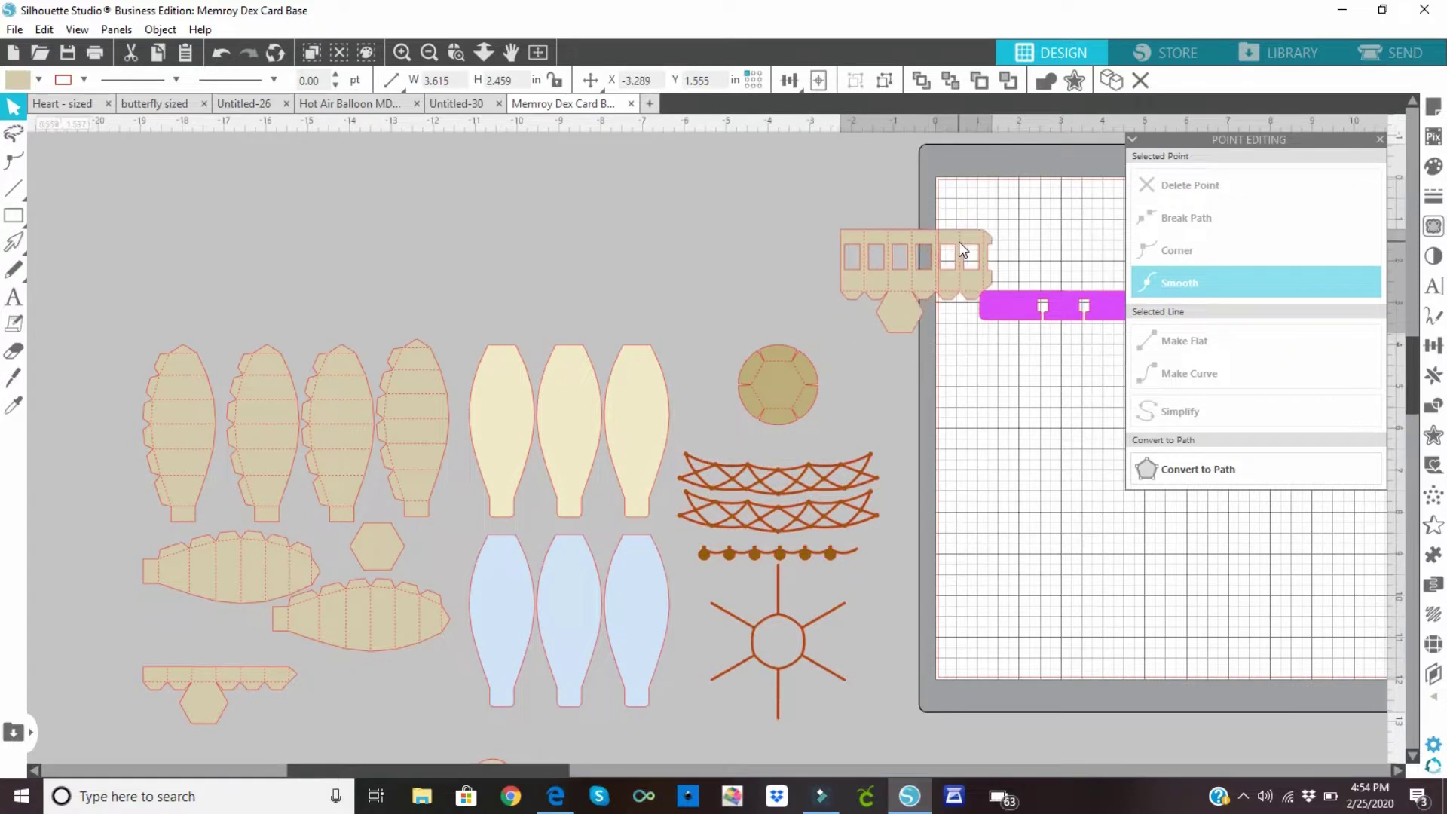
left_click(498, 750)
left_click_drag(481, 767, 650, 757)
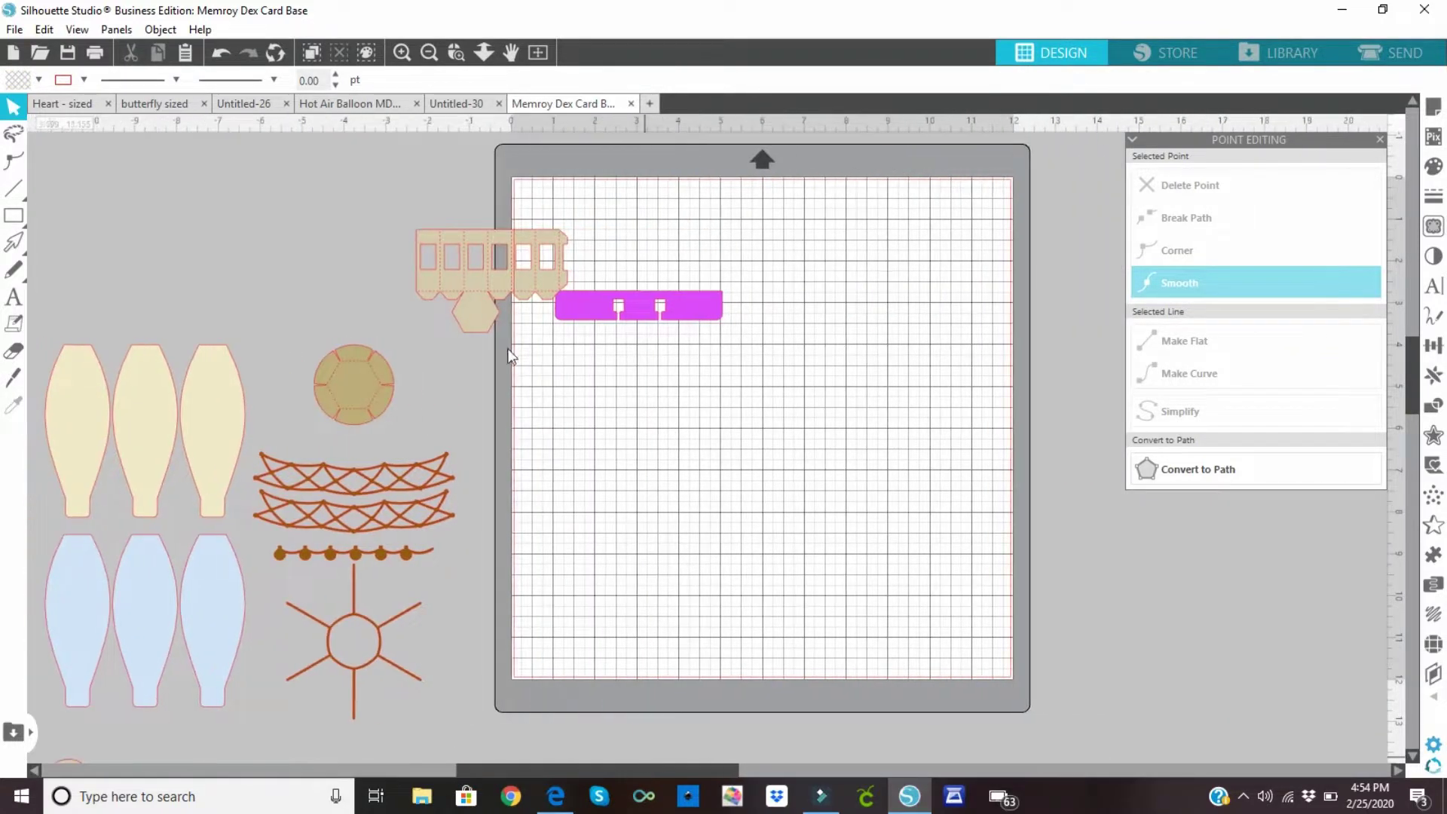
left_click_drag(500, 293, 844, 289)
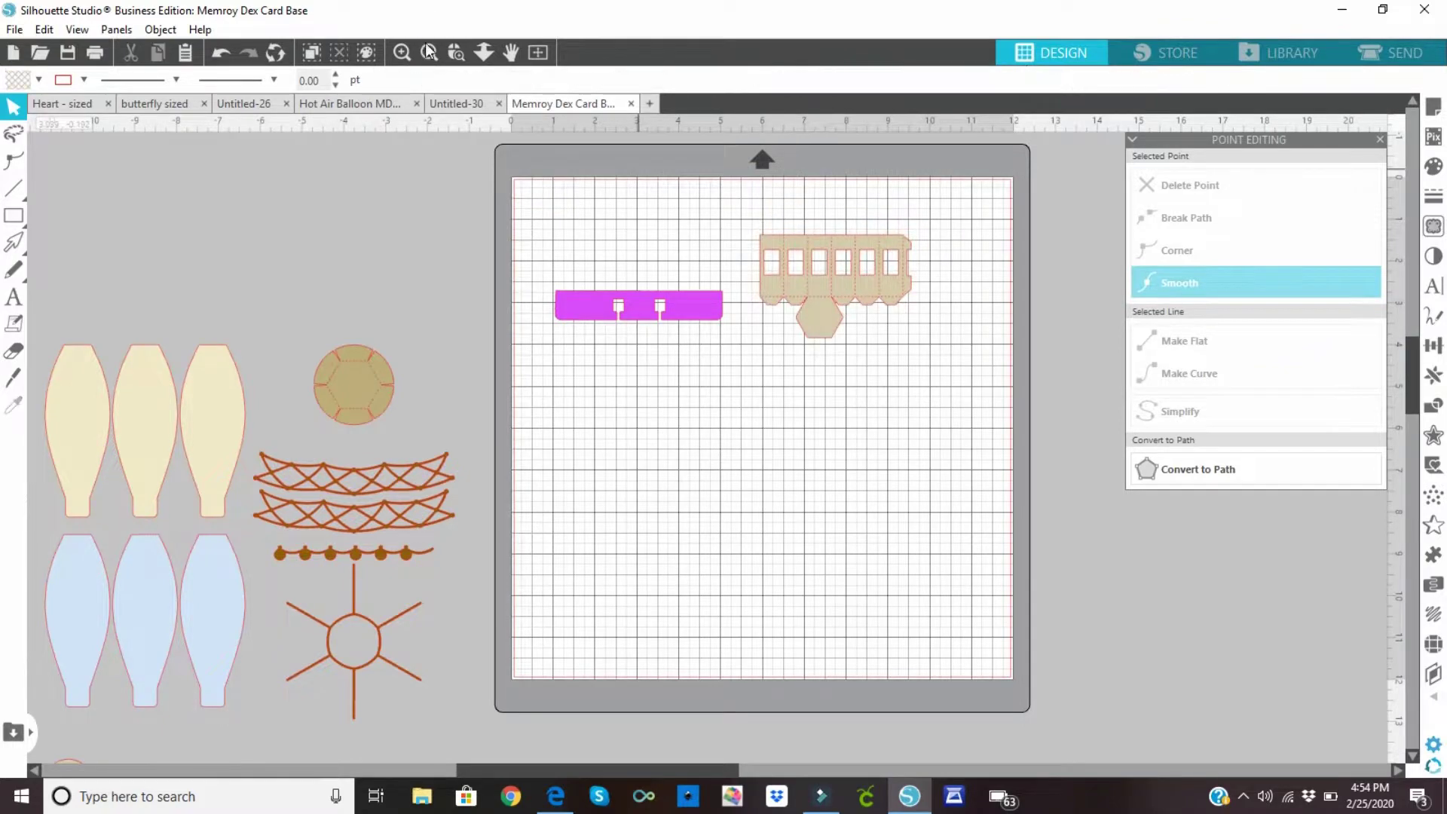
Zoom in on the strip and line the basket piece up beside it
left_click(401, 52)
left_click(401, 52)
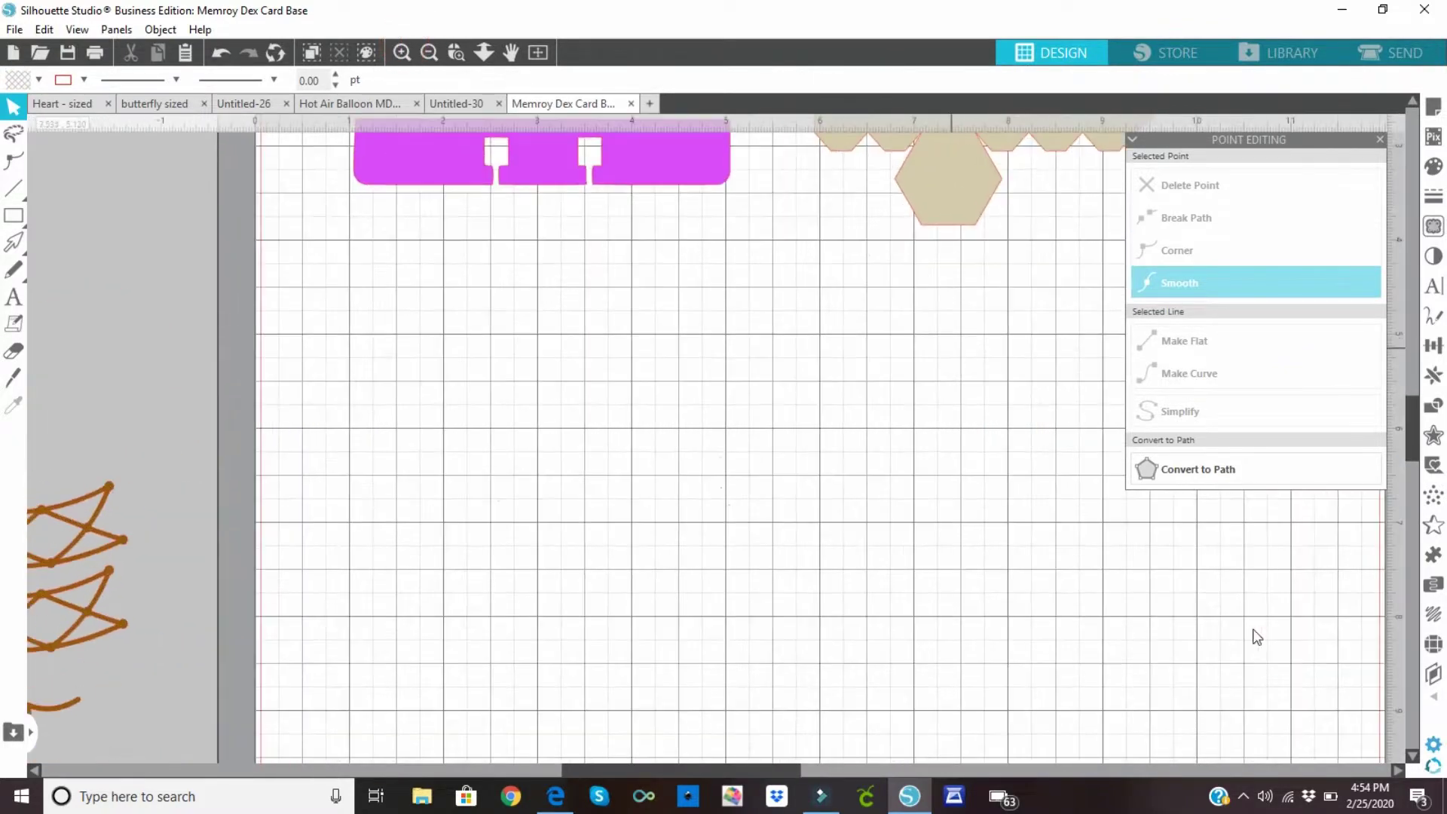
left_click(1253, 627)
left_click_drag(1411, 437, 1405, 387)
left_click_drag(963, 414, 917, 451)
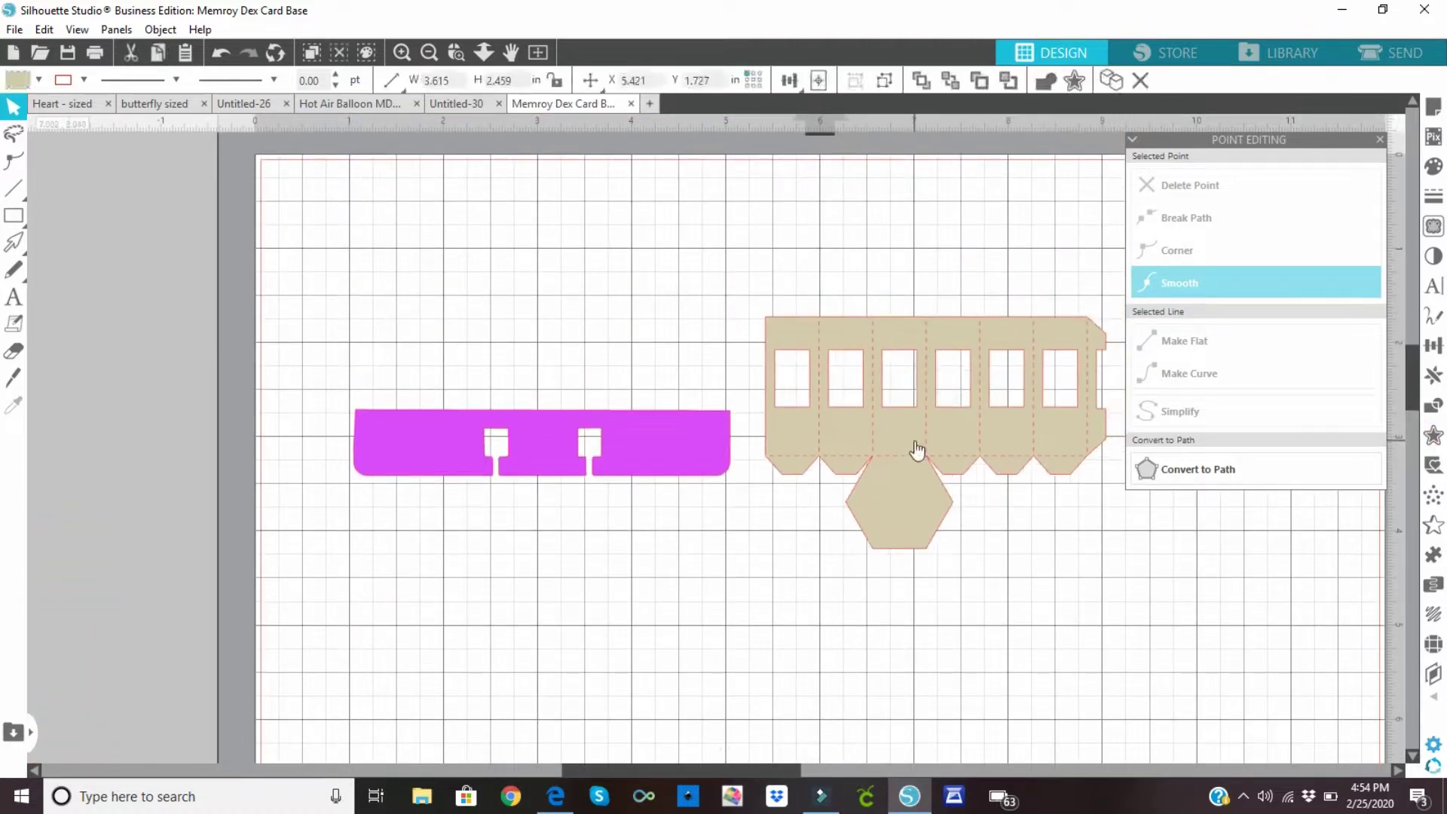
left_click(13, 215)
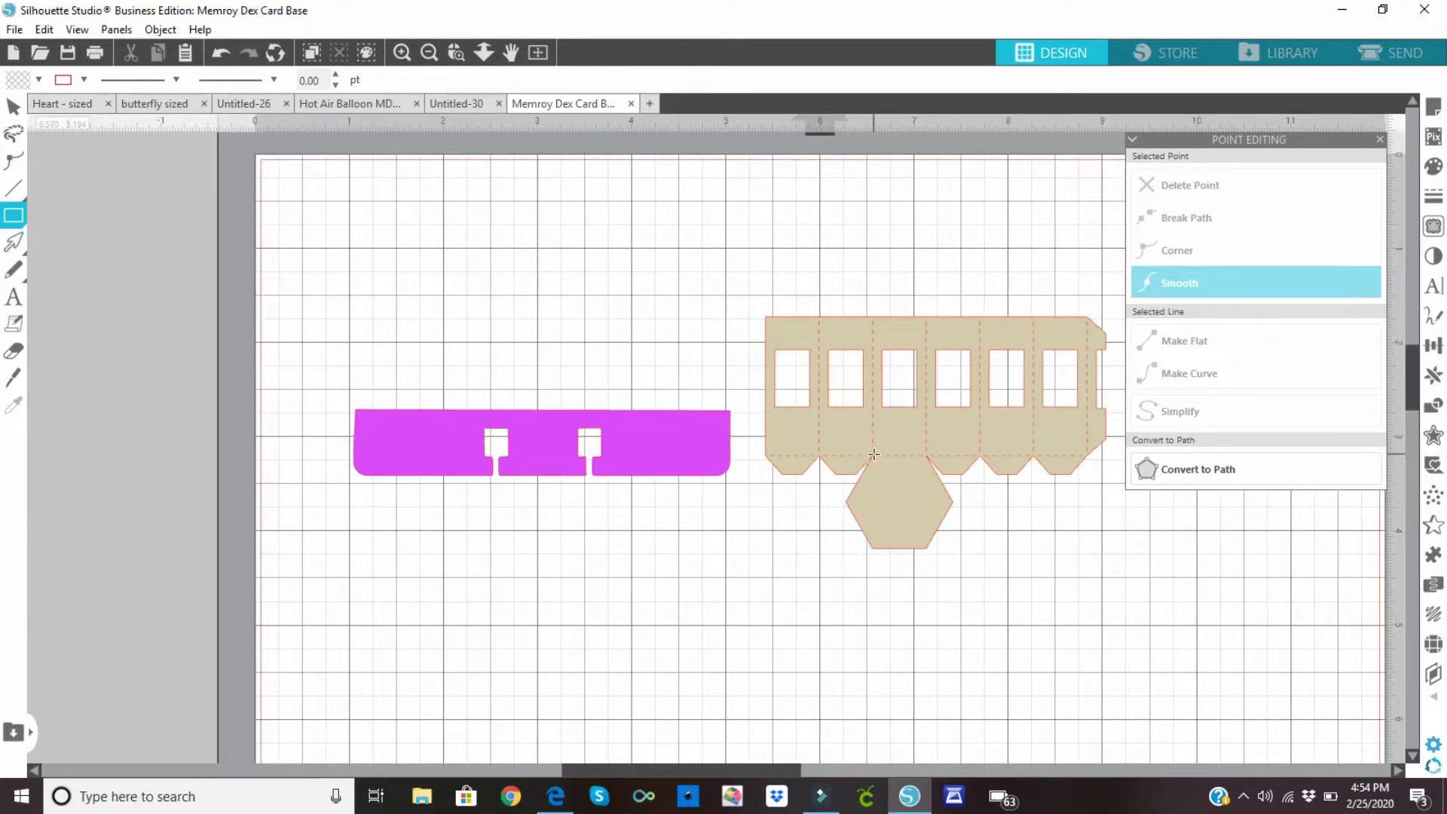
Draw a 0.567 × 1.460 in rectangle over the box's middle panel and a 0.355 × 0.624 in one over its window
left_click_drag(873, 455, 927, 317)
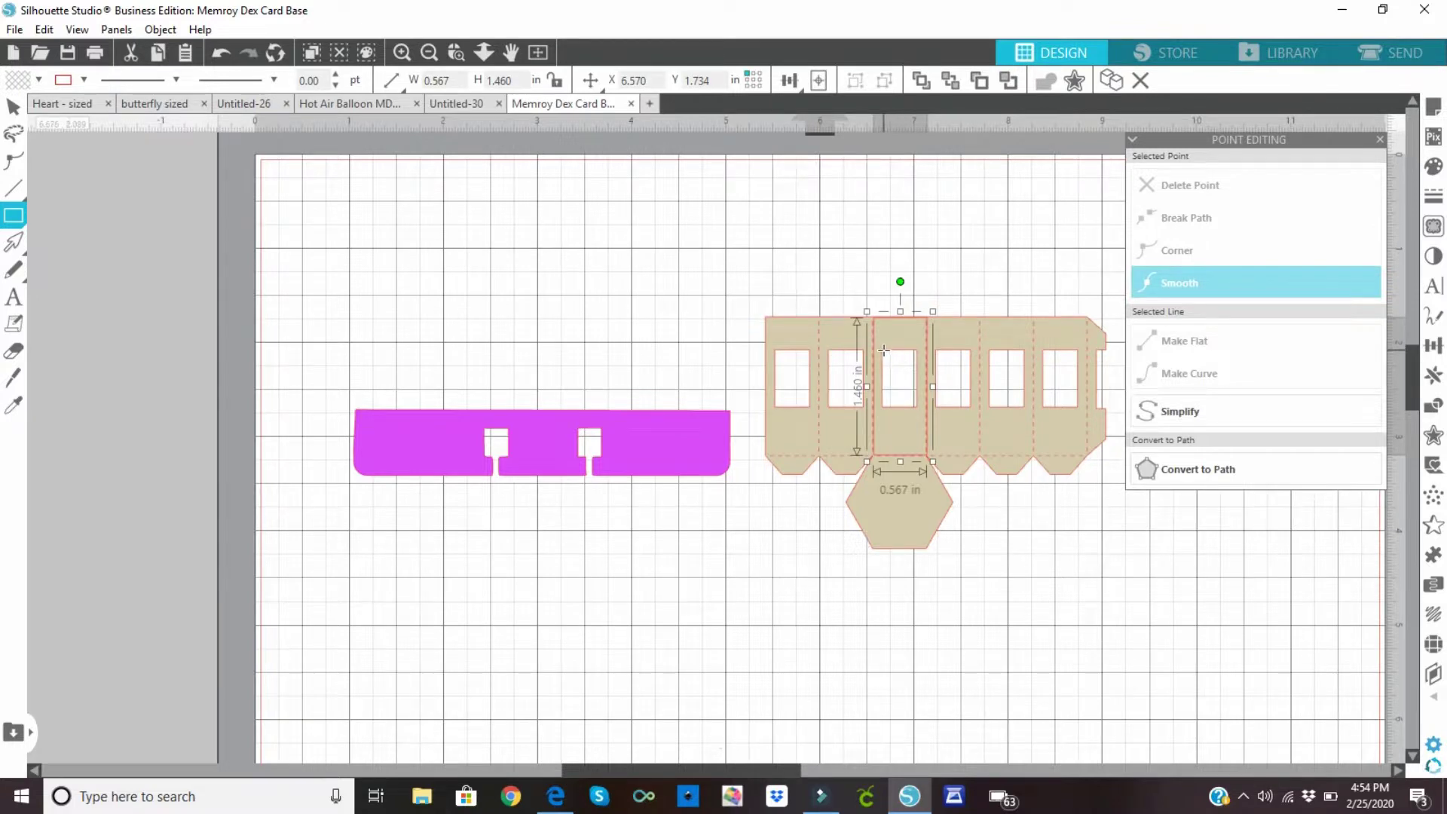
left_click_drag(884, 350, 916, 409)
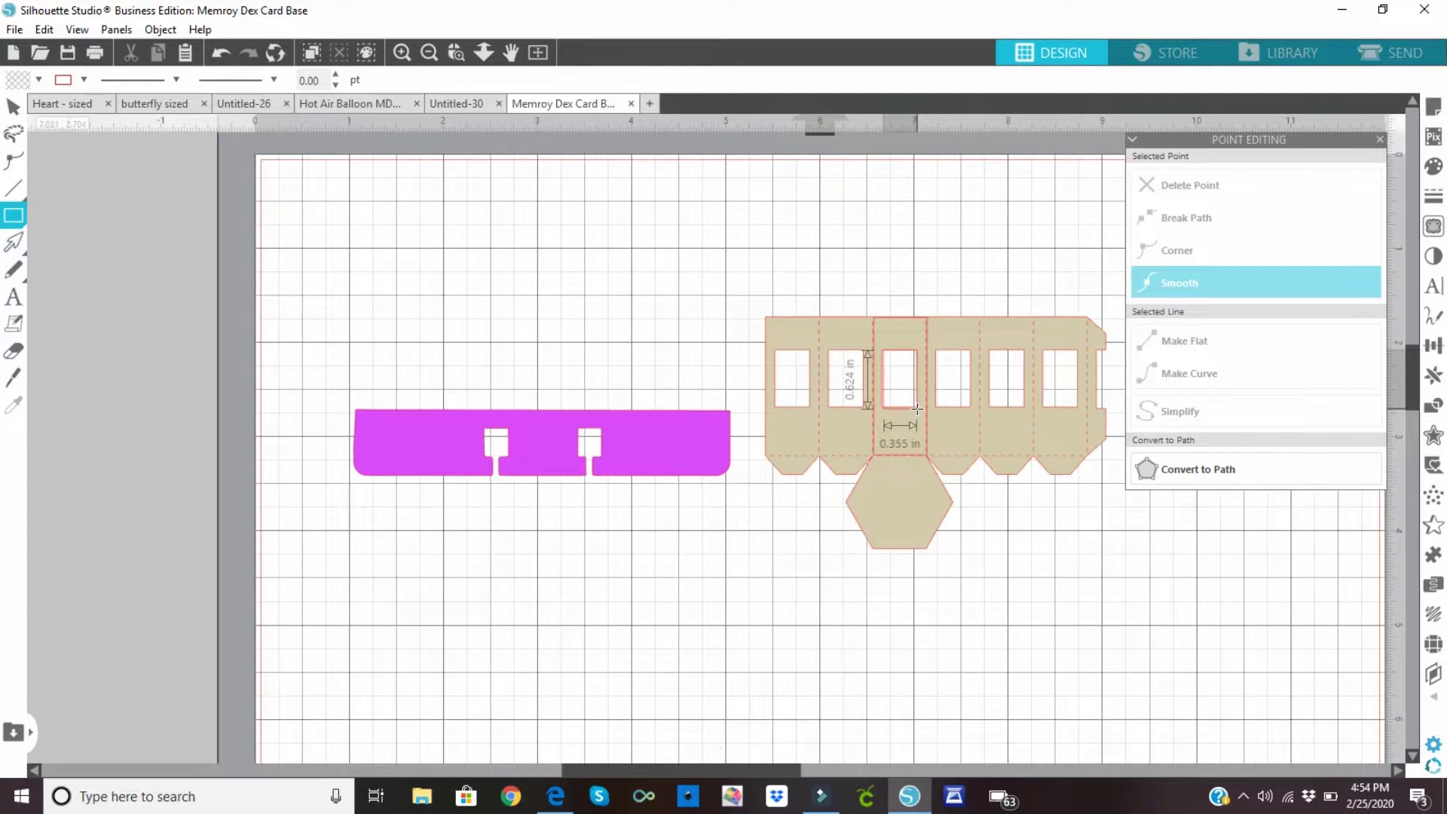
left_click_drag(917, 408, 916, 408)
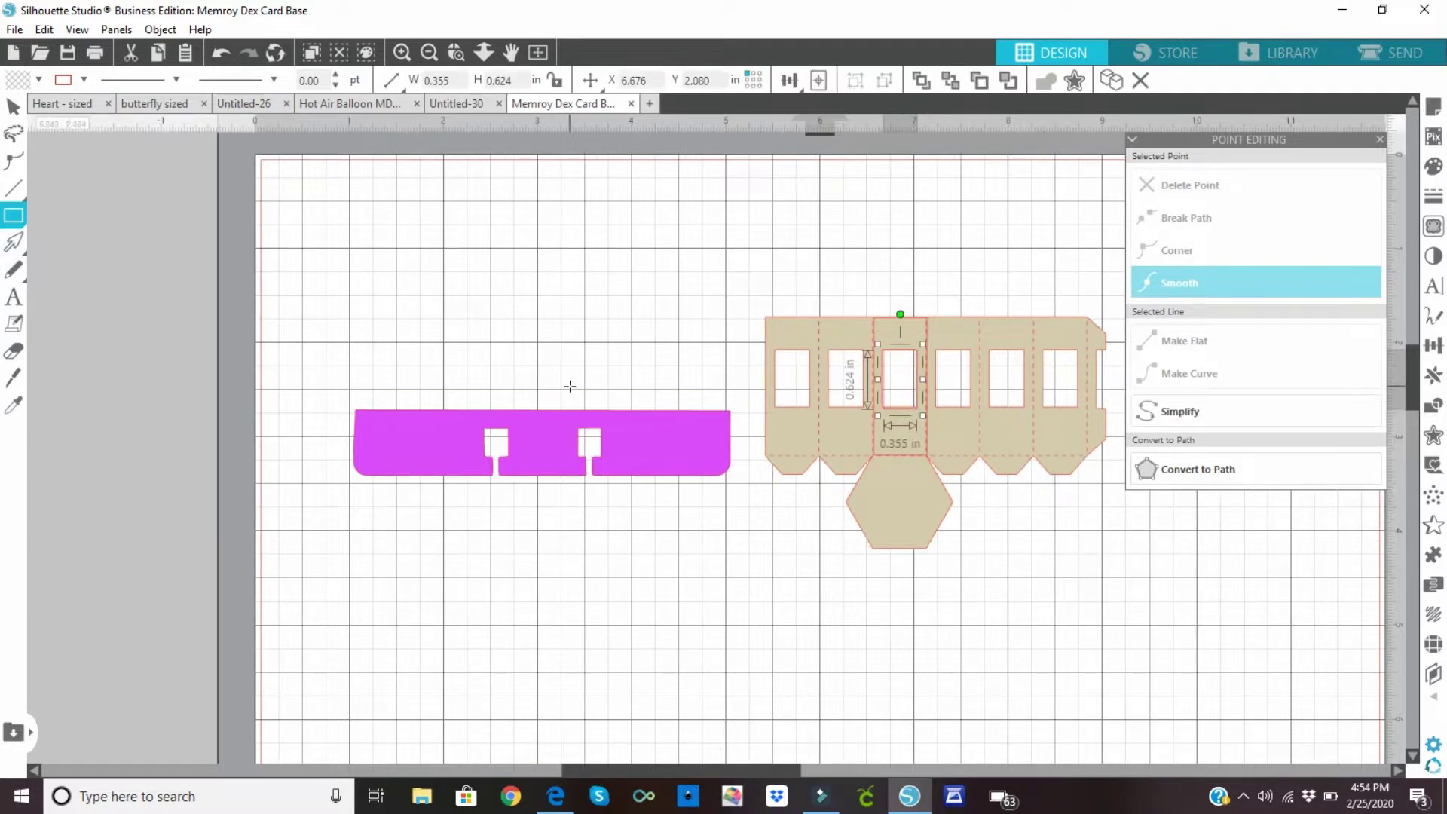
left_click(15, 107)
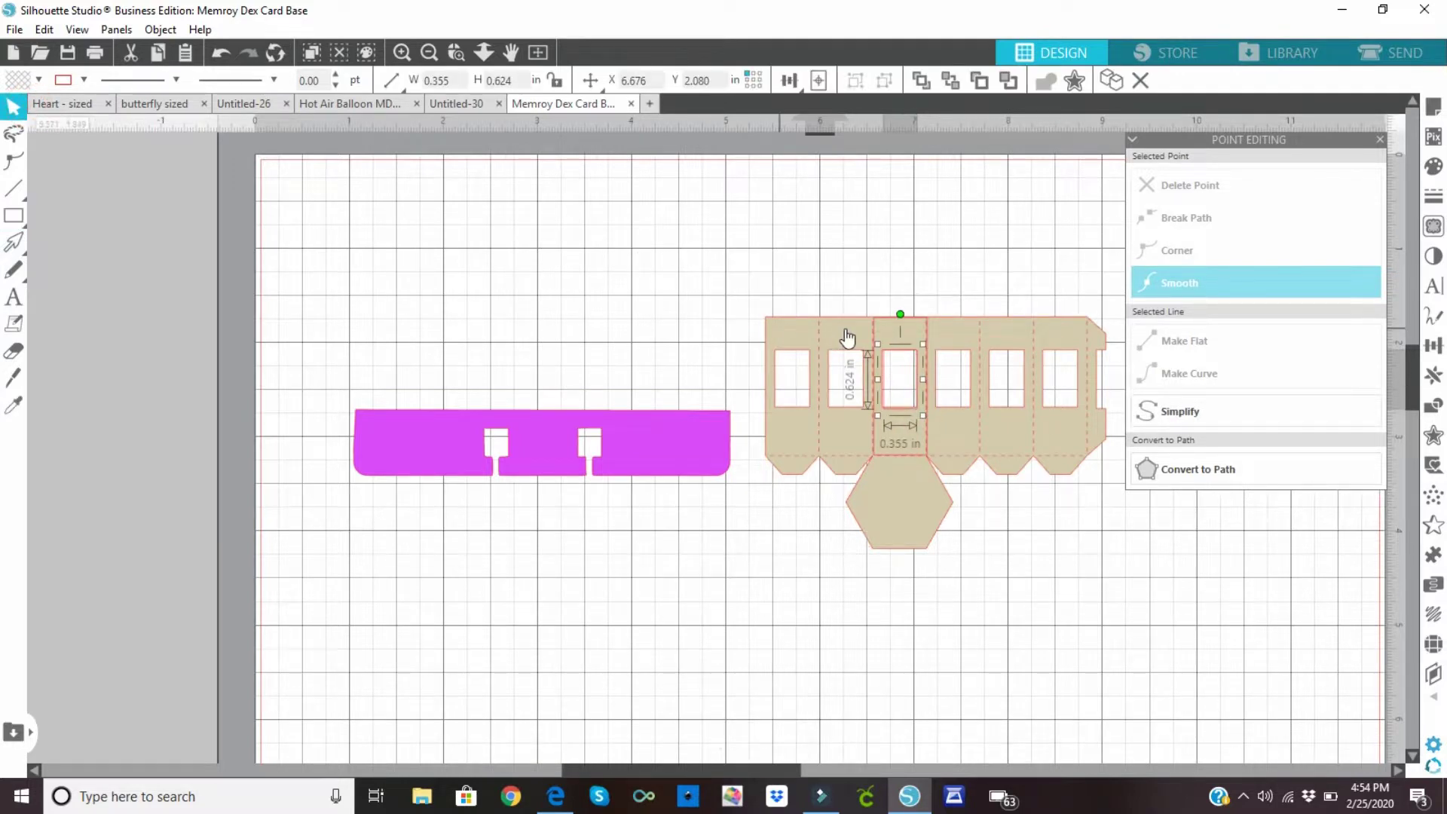
Move the tall rectangle above the magenta base and center-align the two horizontally
left_click_drag(990, 324, 1303, 414)
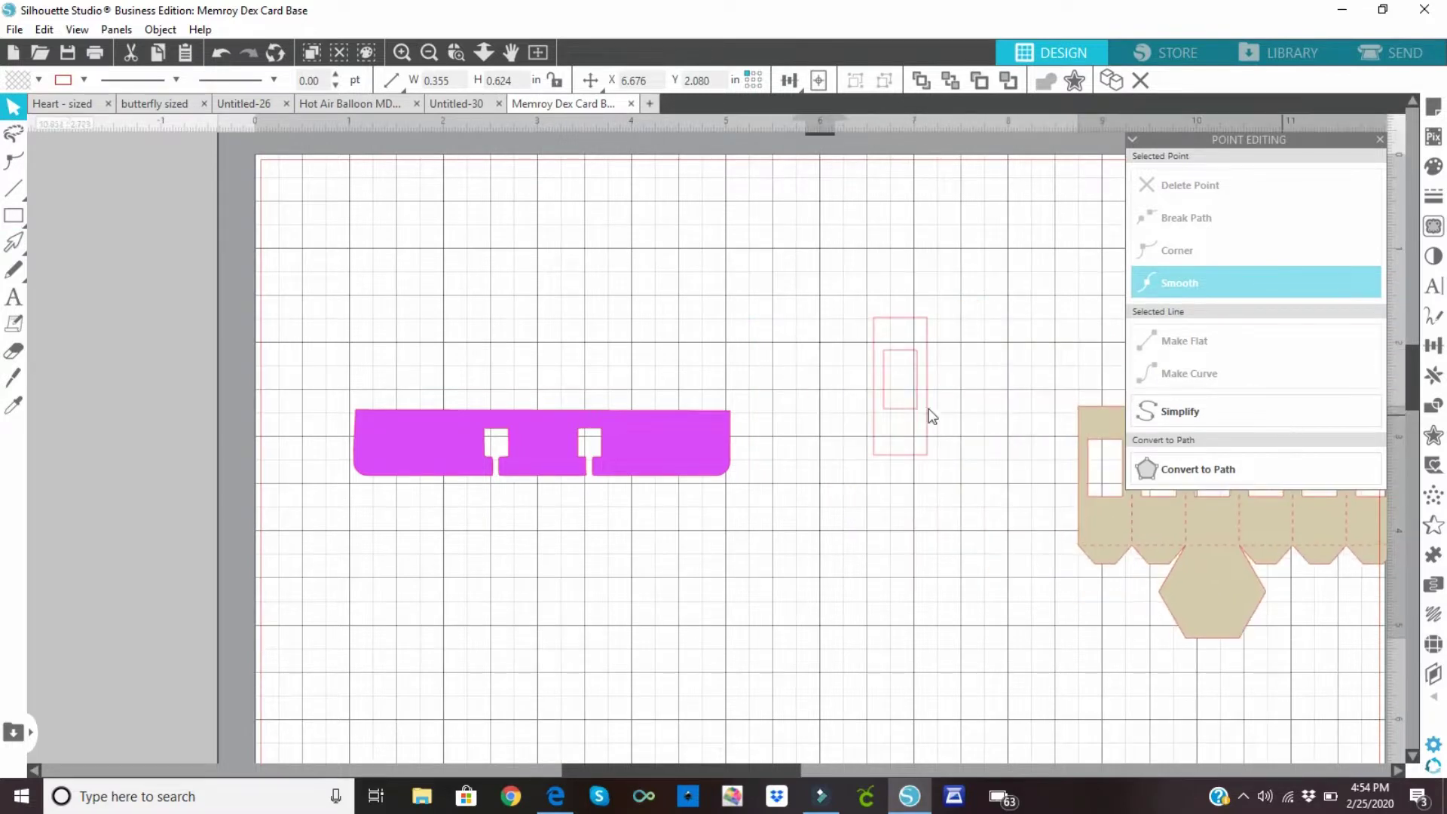
left_click_drag(891, 328, 527, 282)
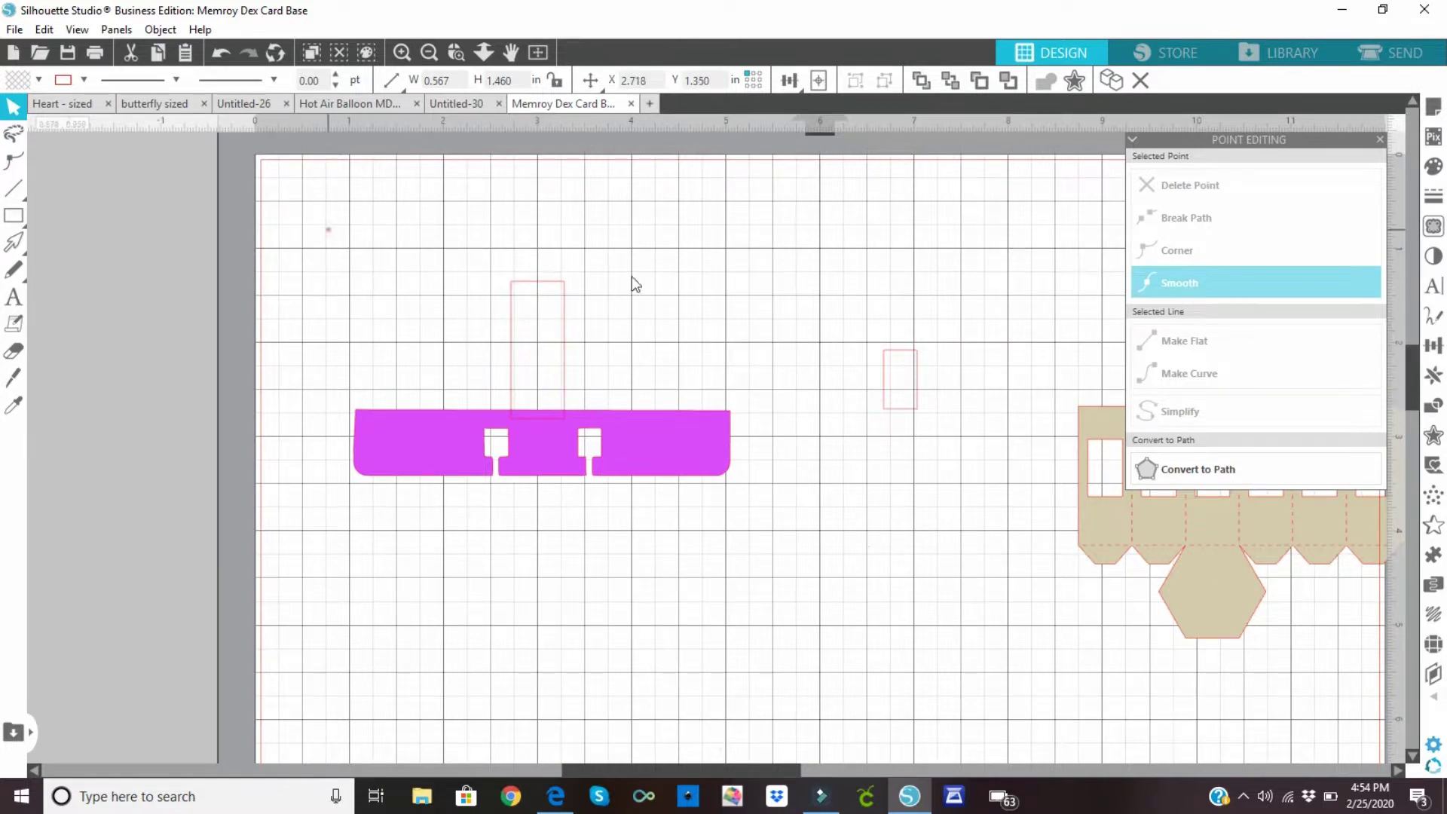
left_click_drag(328, 229, 682, 471)
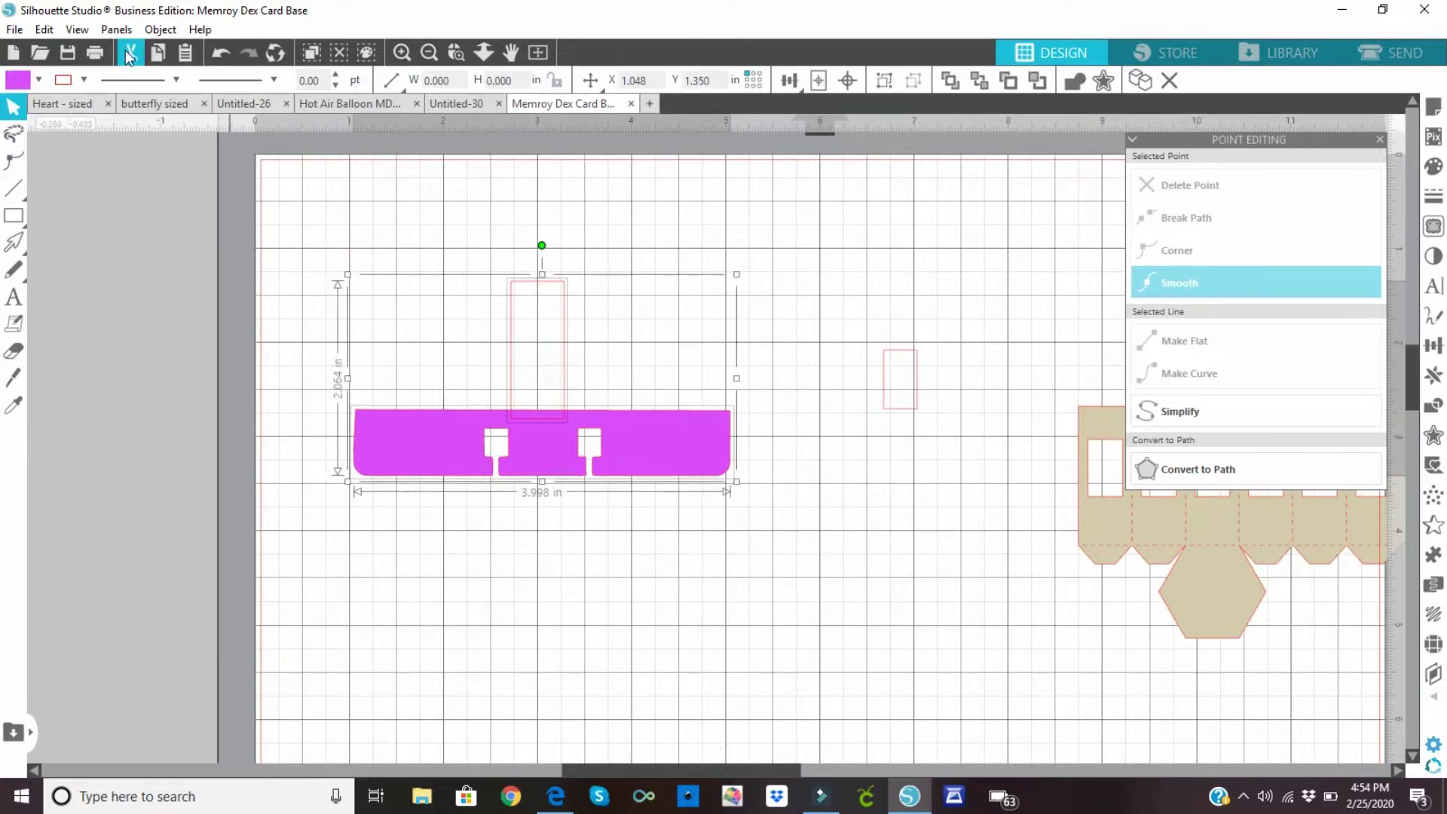
left_click(157, 30)
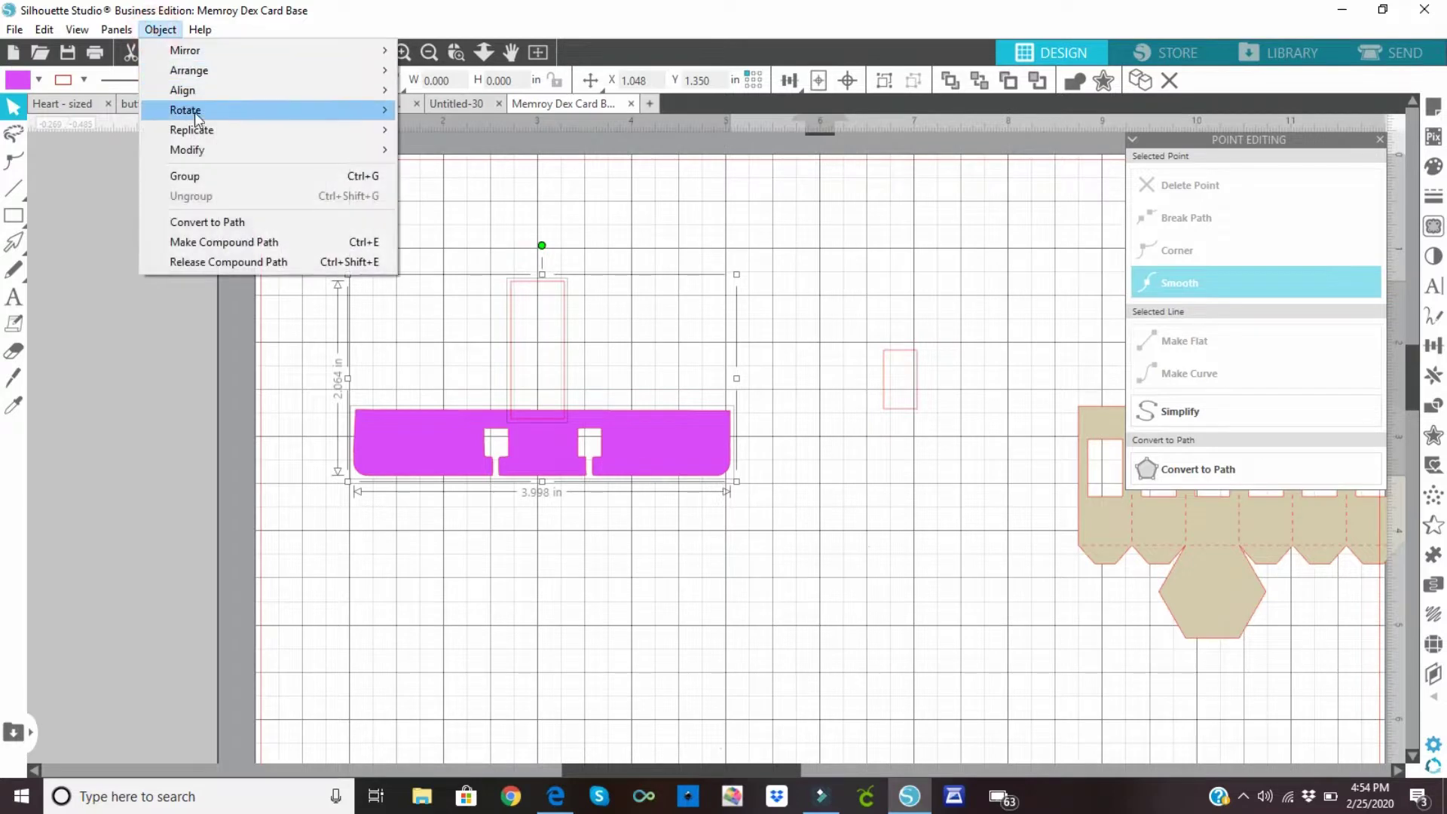
mouse_move(271, 101)
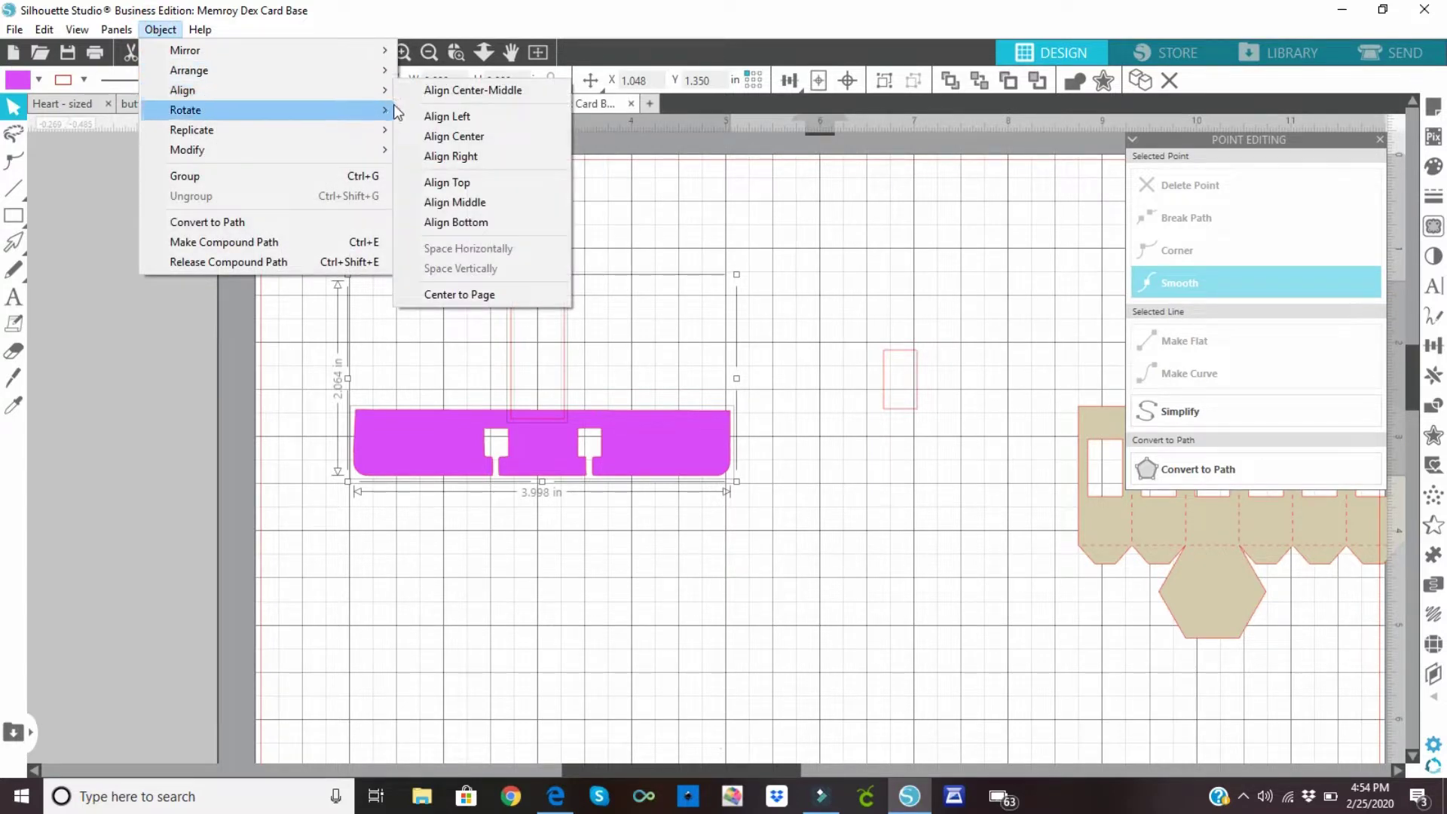
left_click(433, 143)
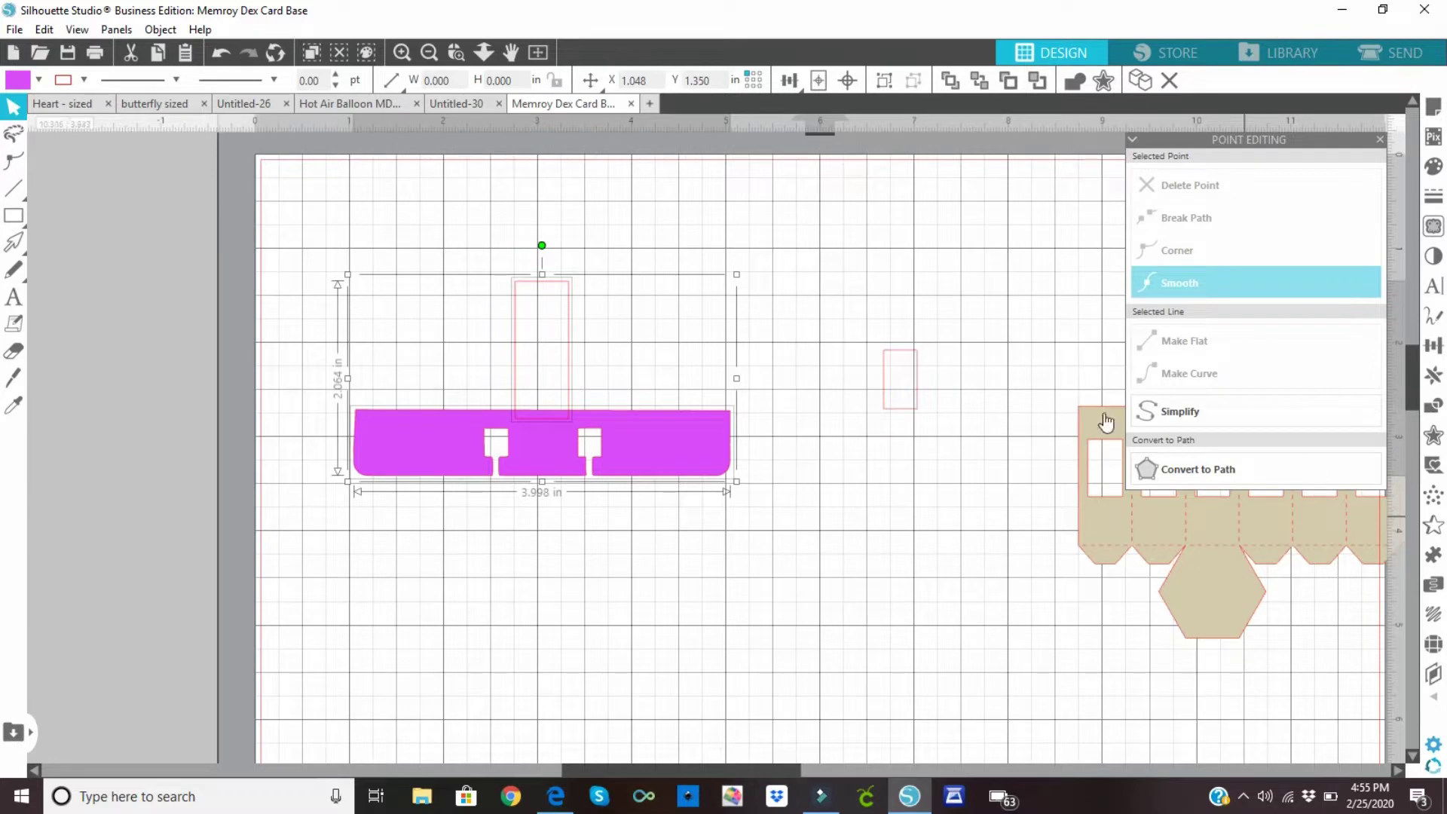
Weld the rectangle and base into one 3.998 × 2.064 in T-shape
left_click(161, 29)
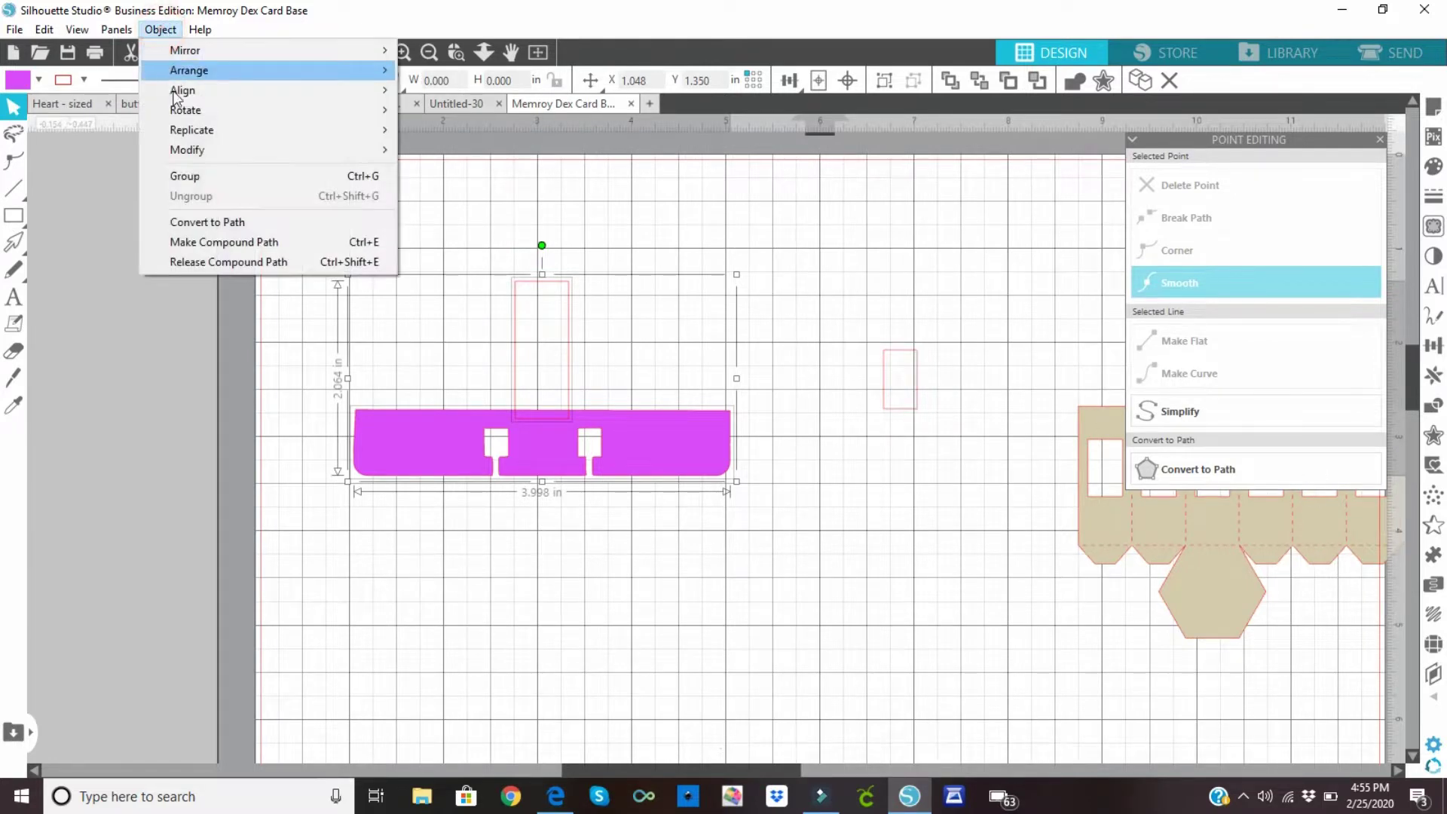
mouse_move(199, 151)
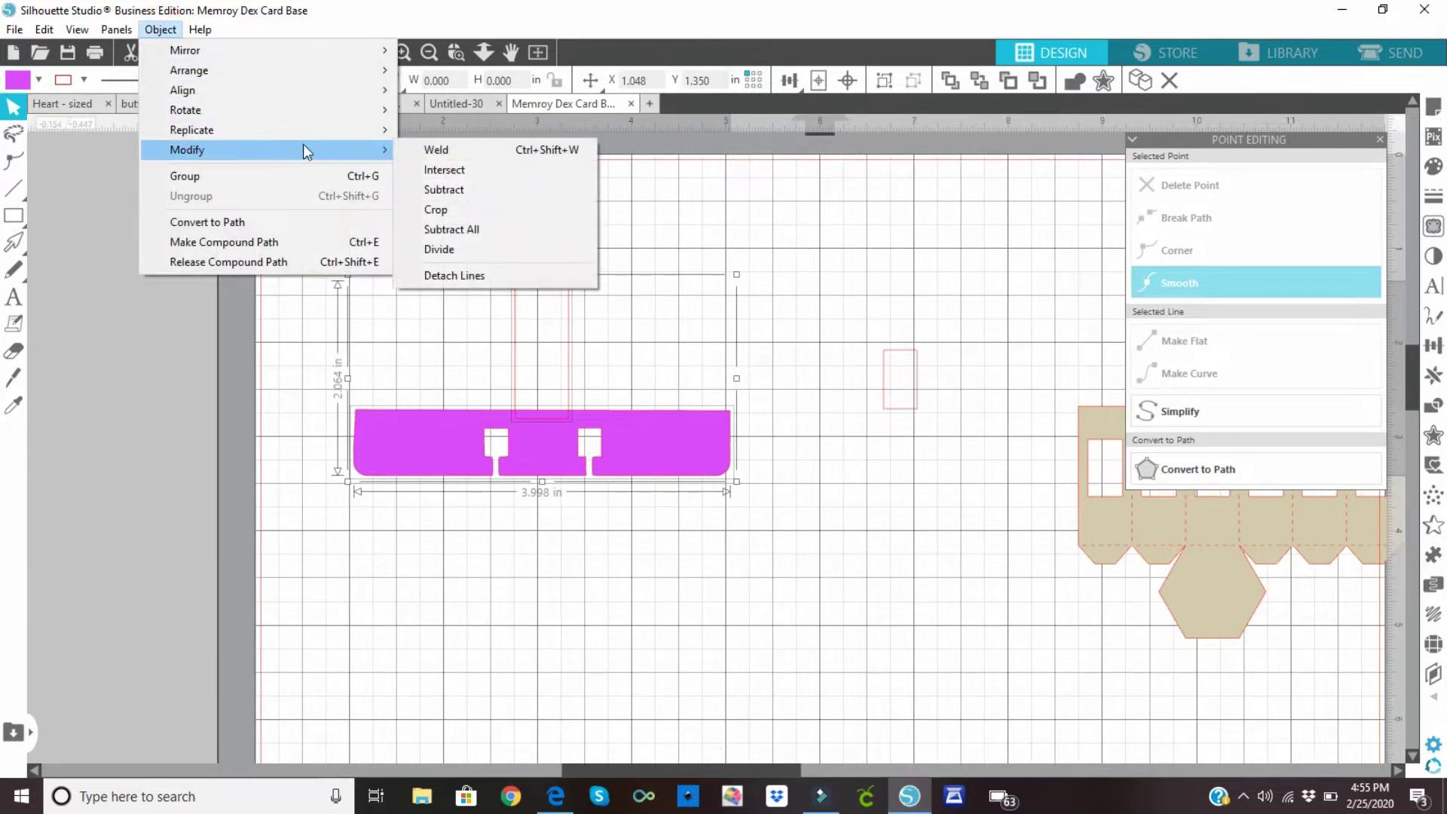
left_click(419, 153)
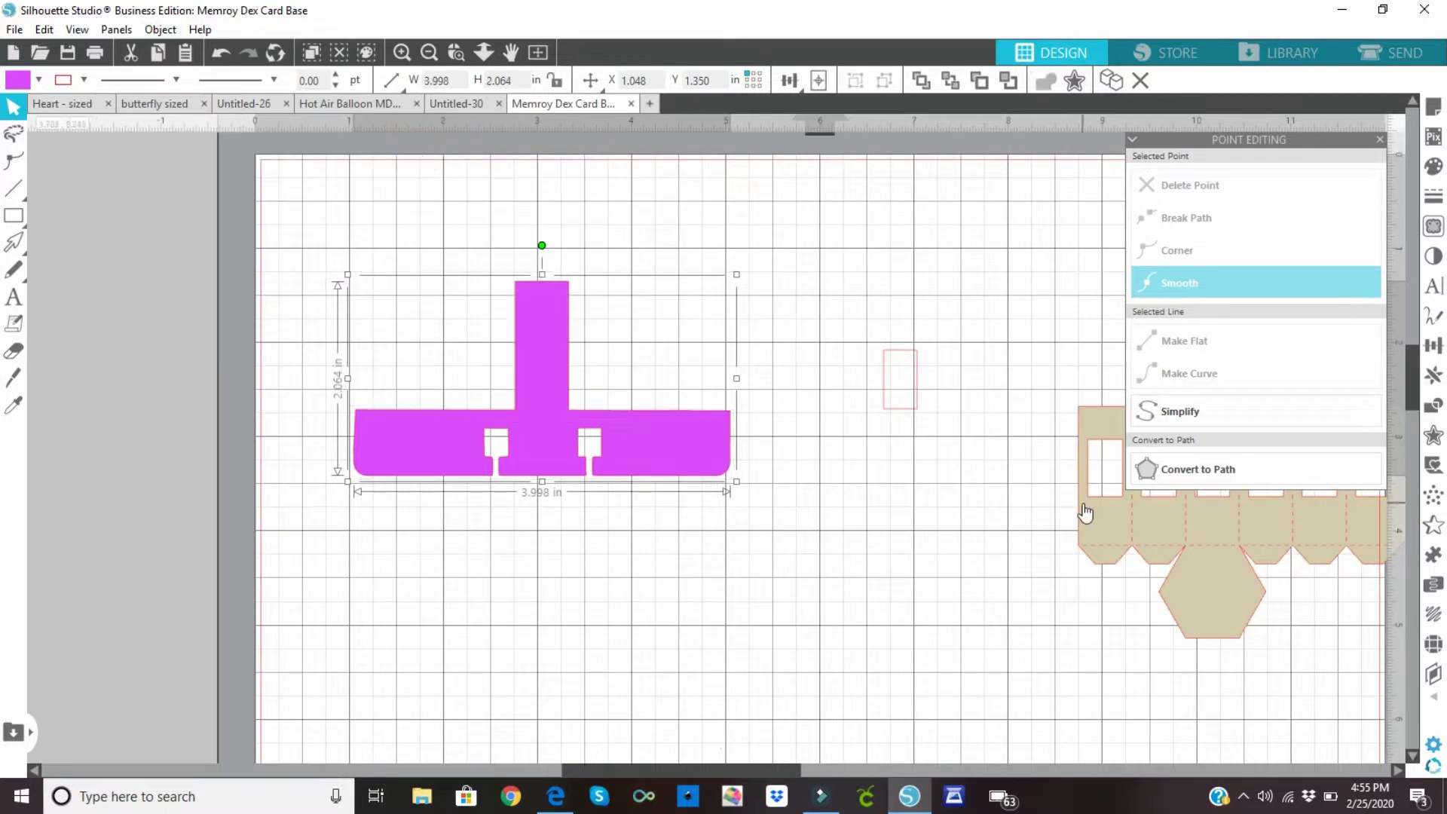
Place the small rectangle on the T's upright, then overlay the tan box with the T sent to back to compare
left_click_drag(906, 420, 545, 354)
left_click_drag(688, 354, 708, 358)
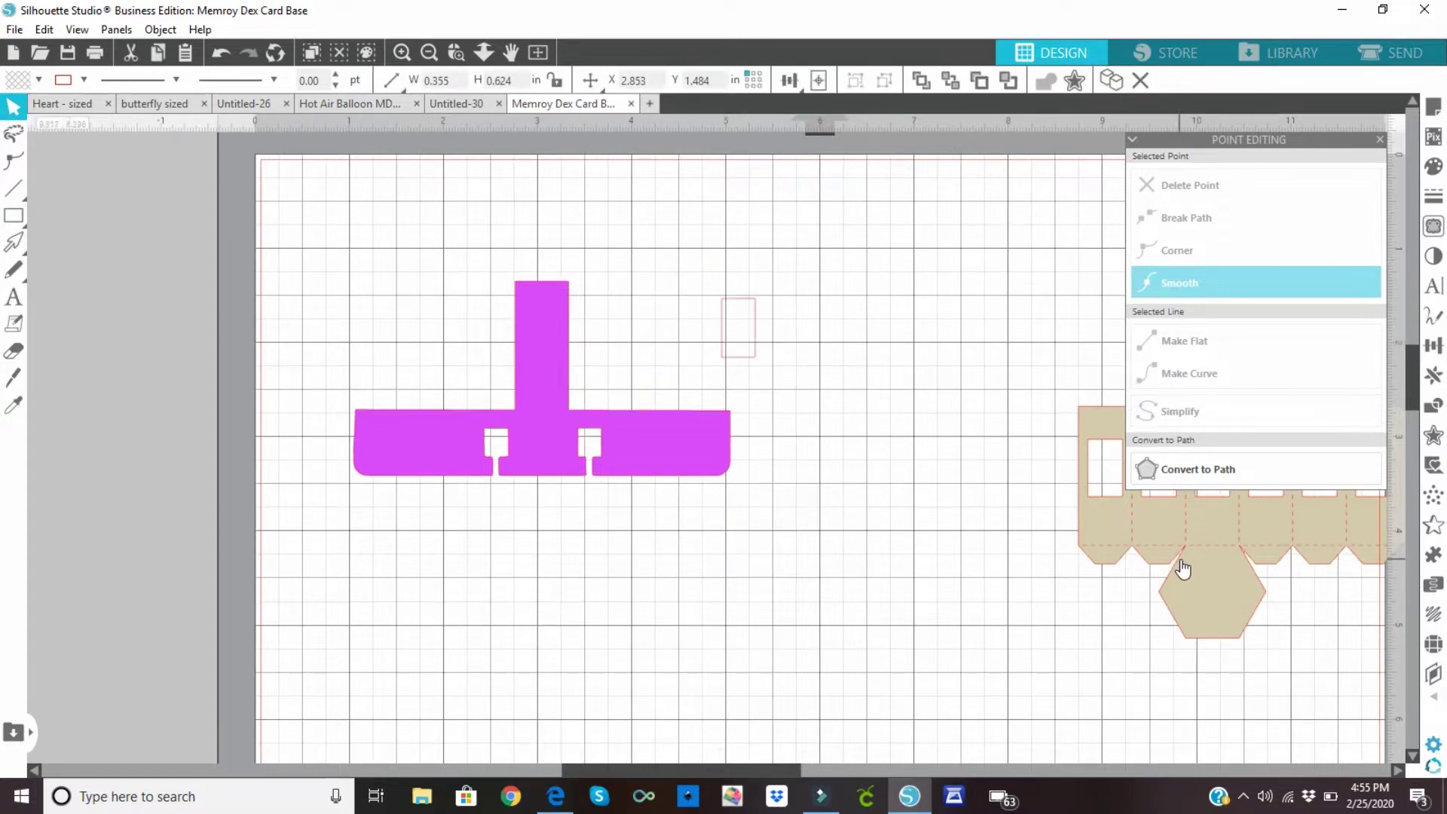
left_click_drag(1181, 567, 622, 482)
left_click(579, 448)
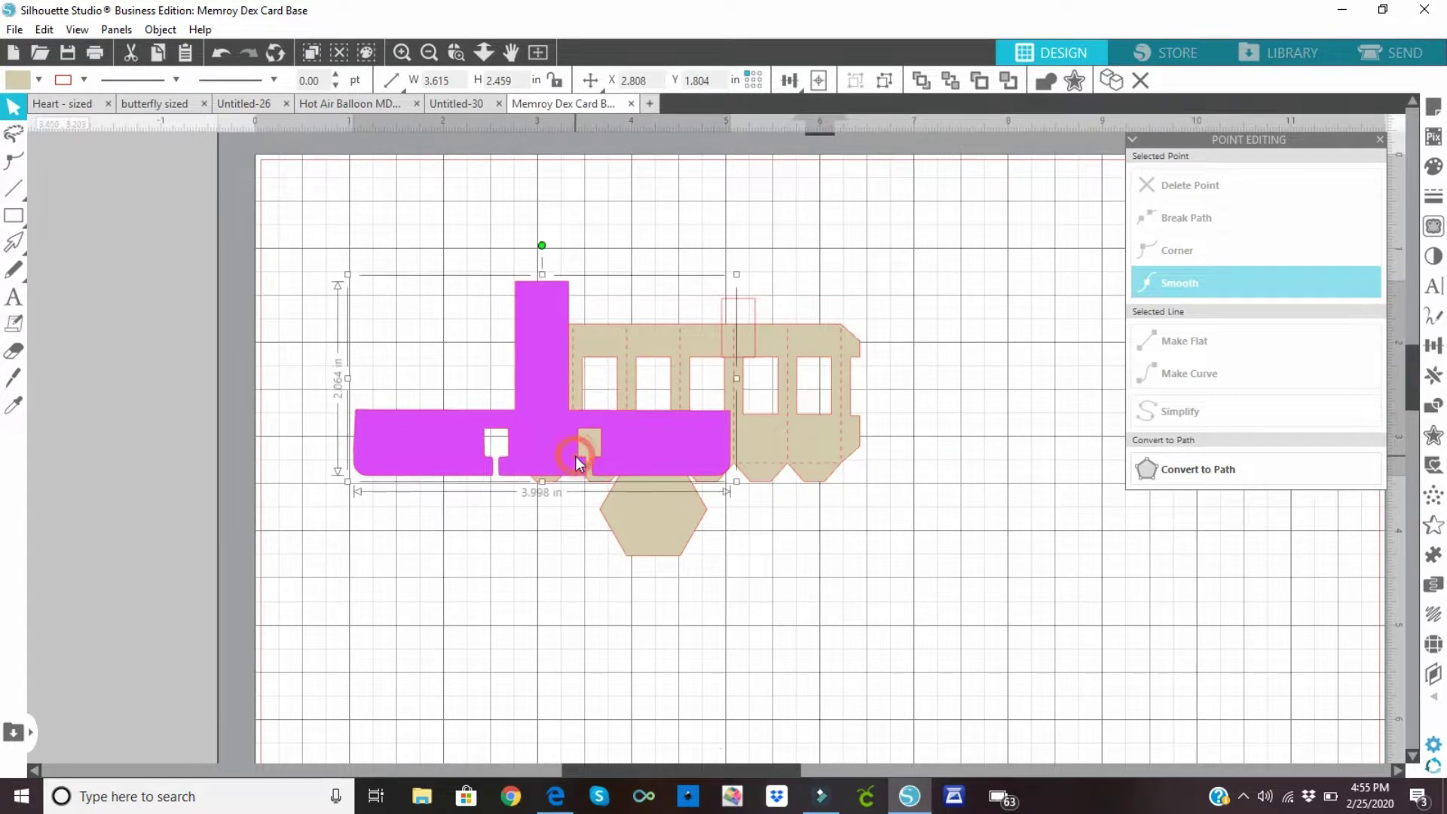
right_click(577, 448)
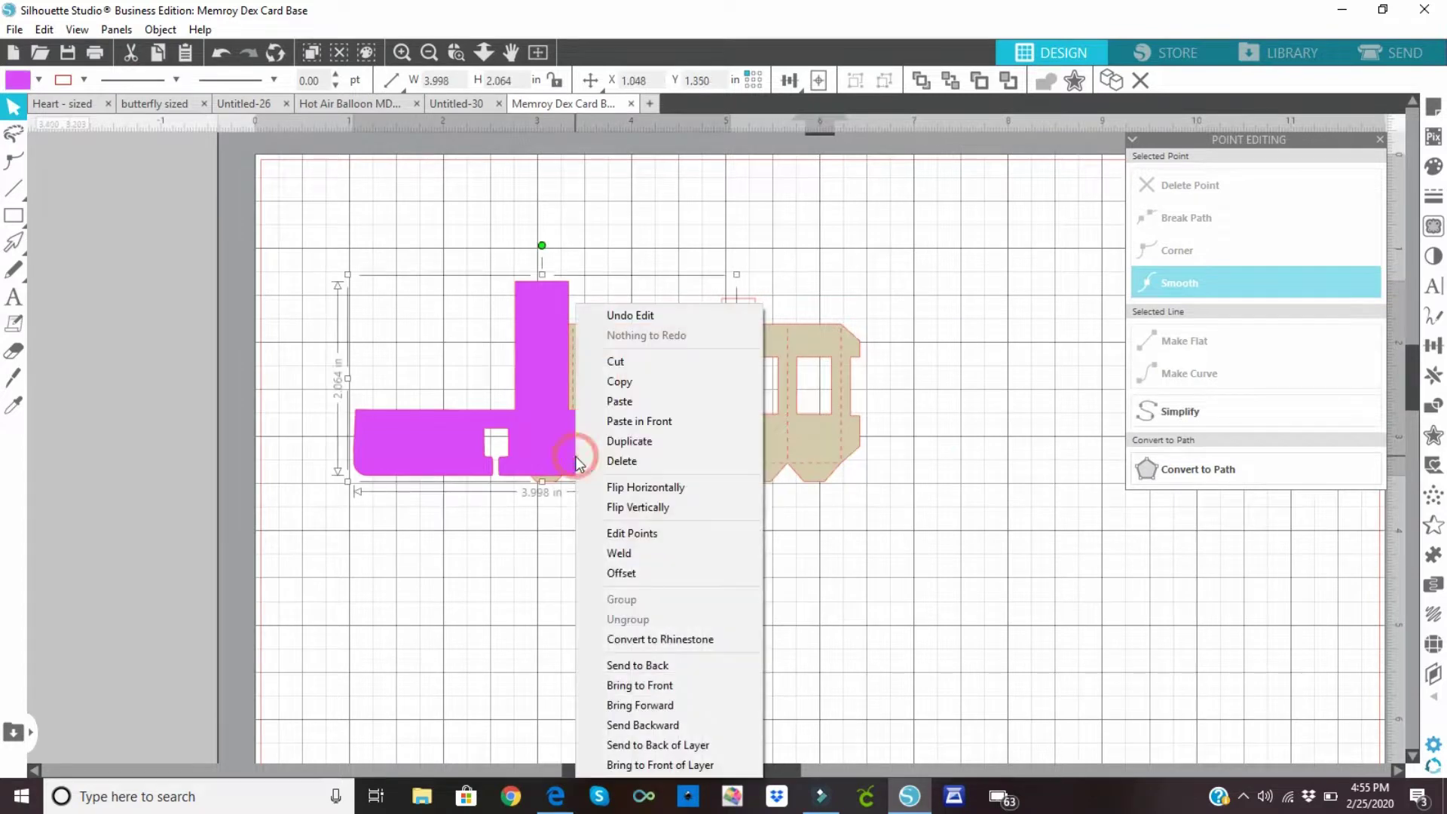
left_click(655, 667)
left_click_drag(798, 429, 685, 387)
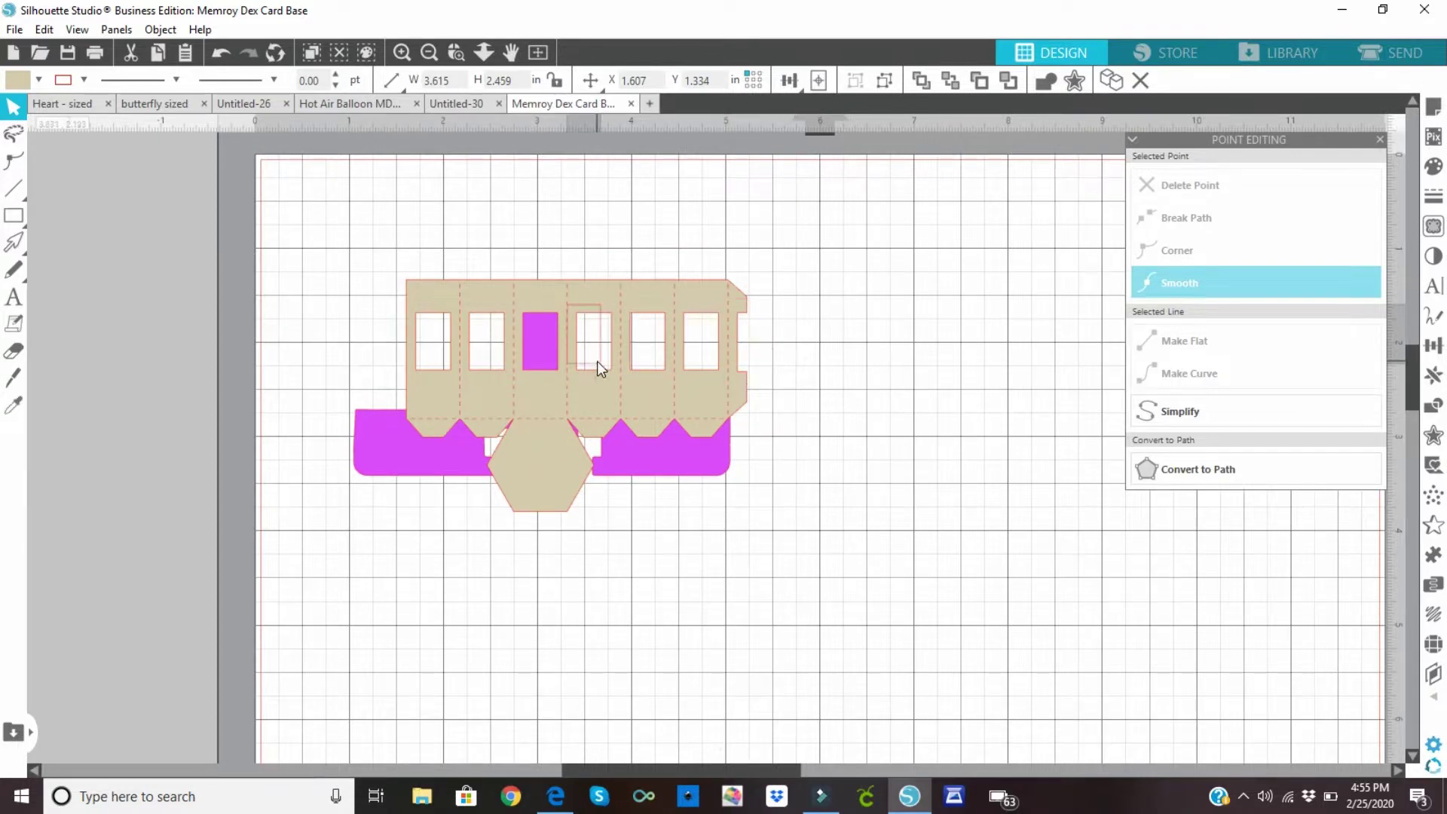
left_click(561, 370)
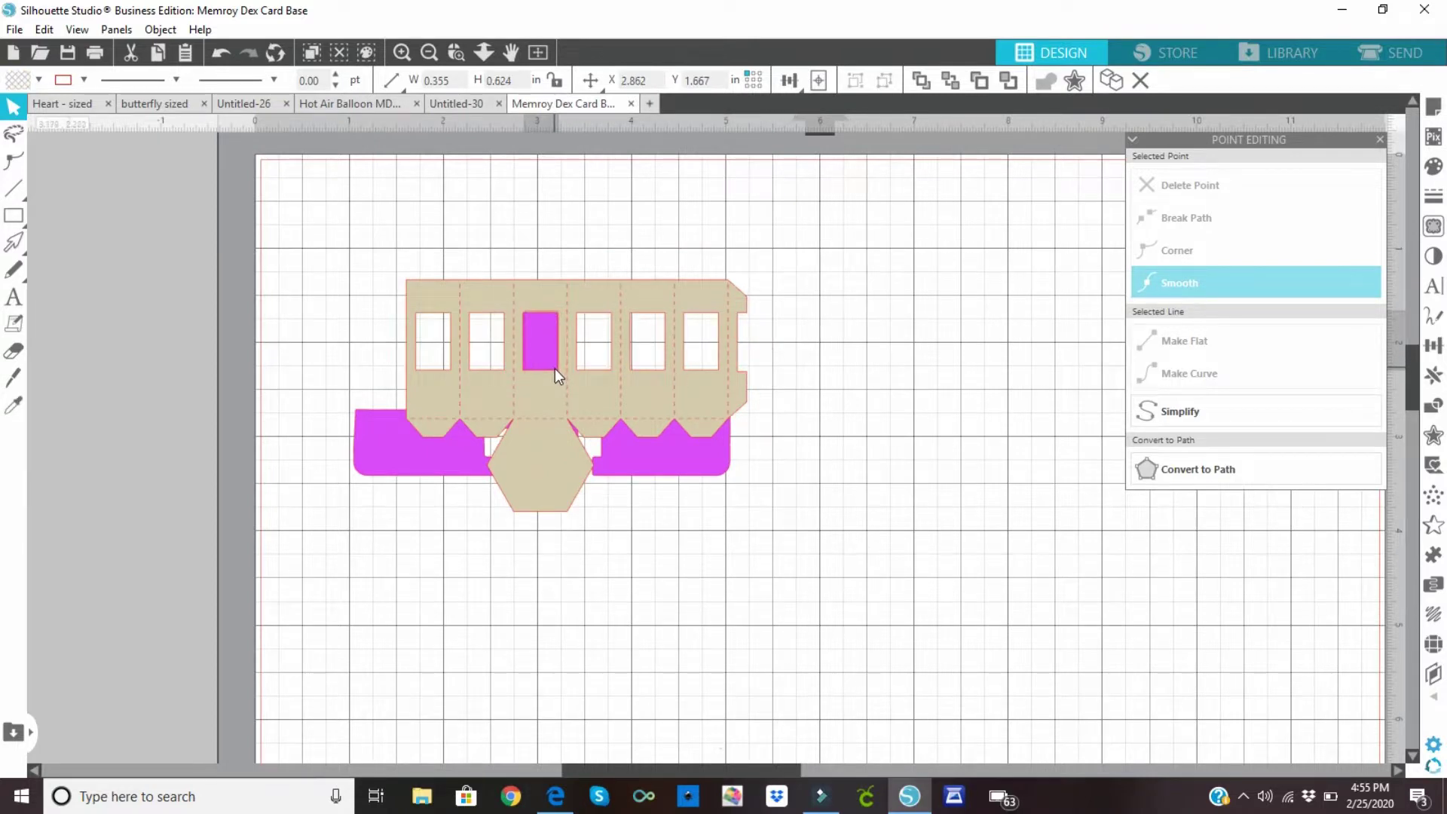
Center the small window rectangle horizontally on the T's upright tab
left_click_drag(594, 410, 756, 479)
left_click_drag(490, 284, 600, 386)
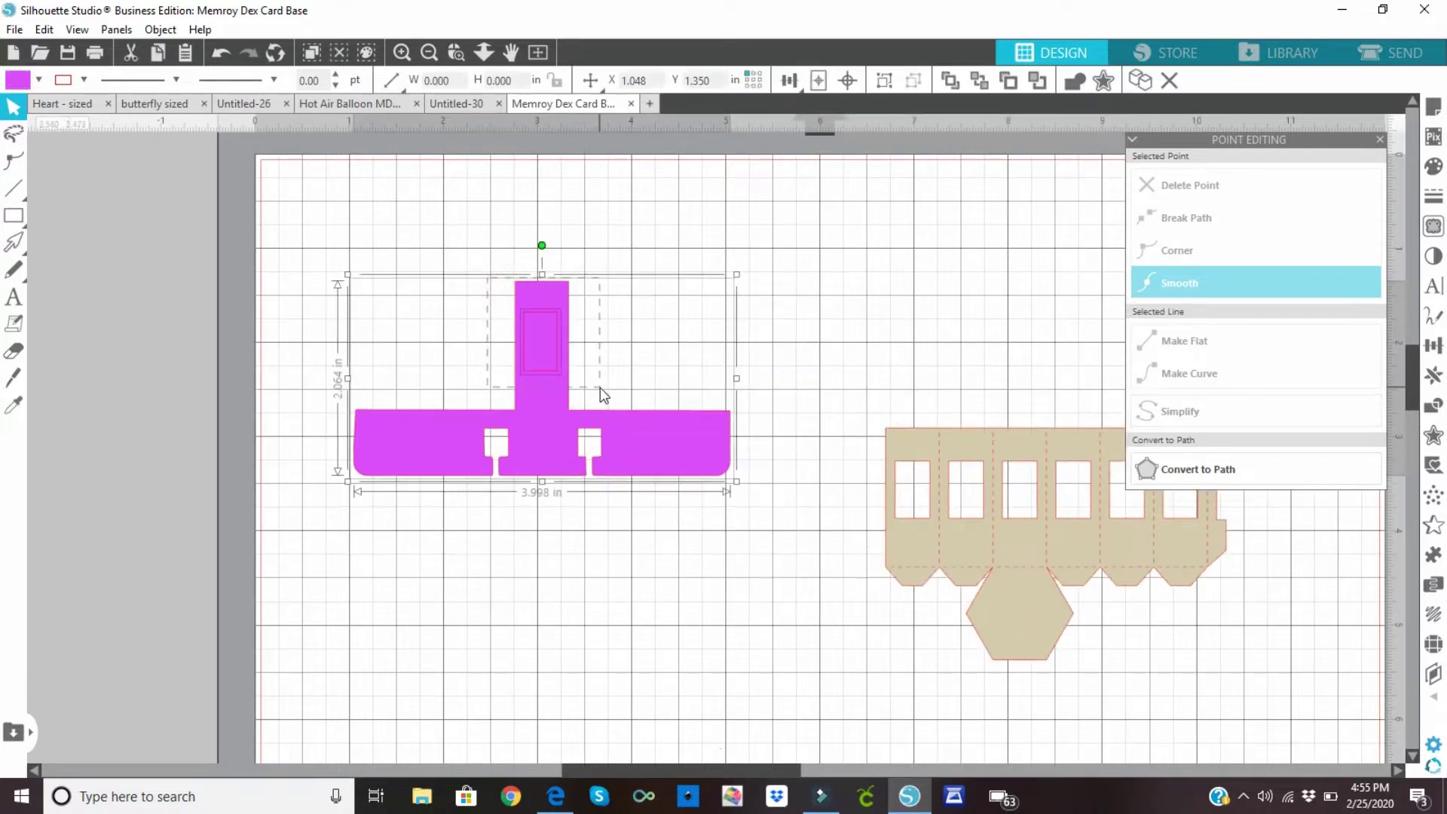
left_click(161, 29)
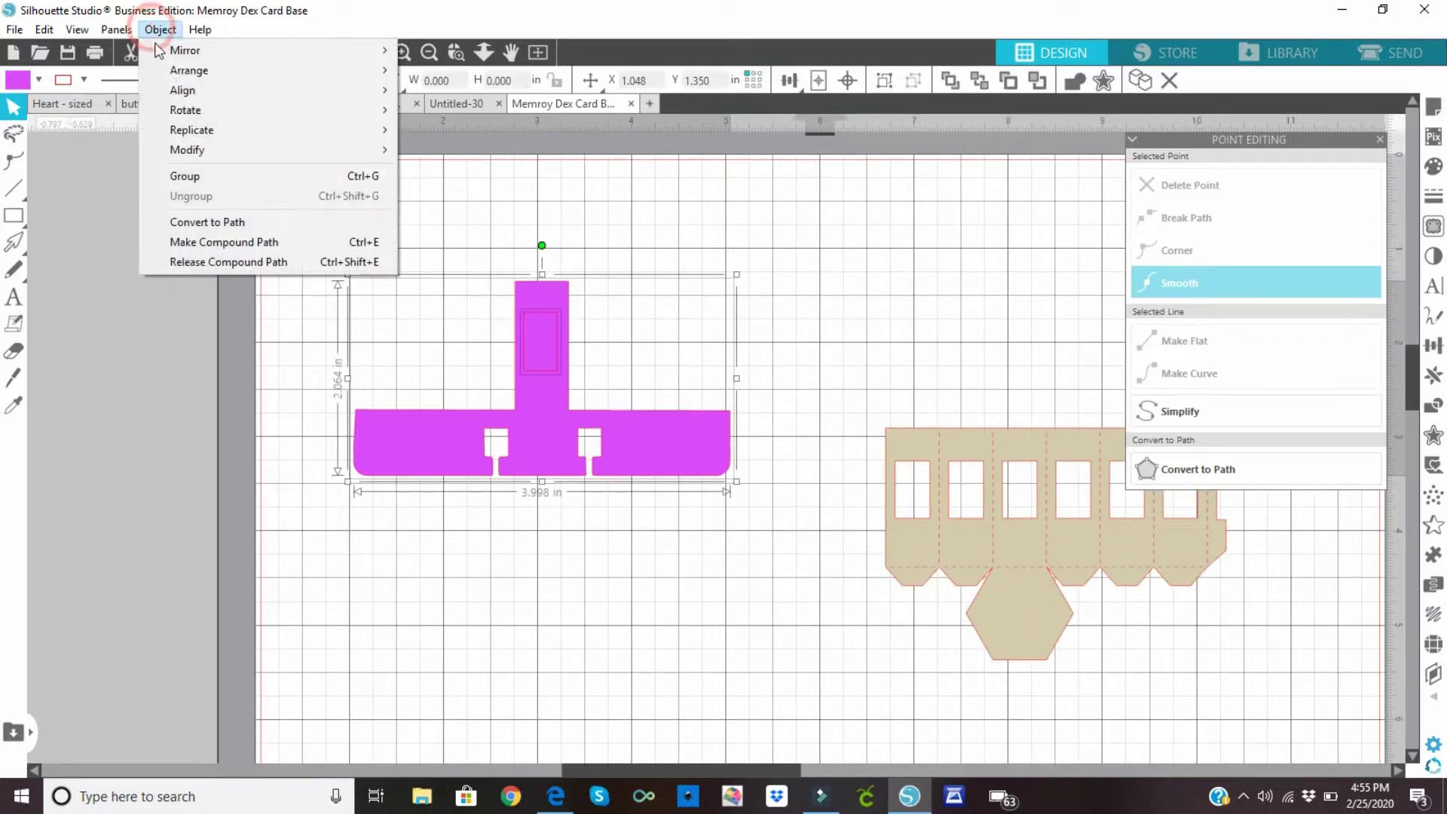
mouse_move(369, 110)
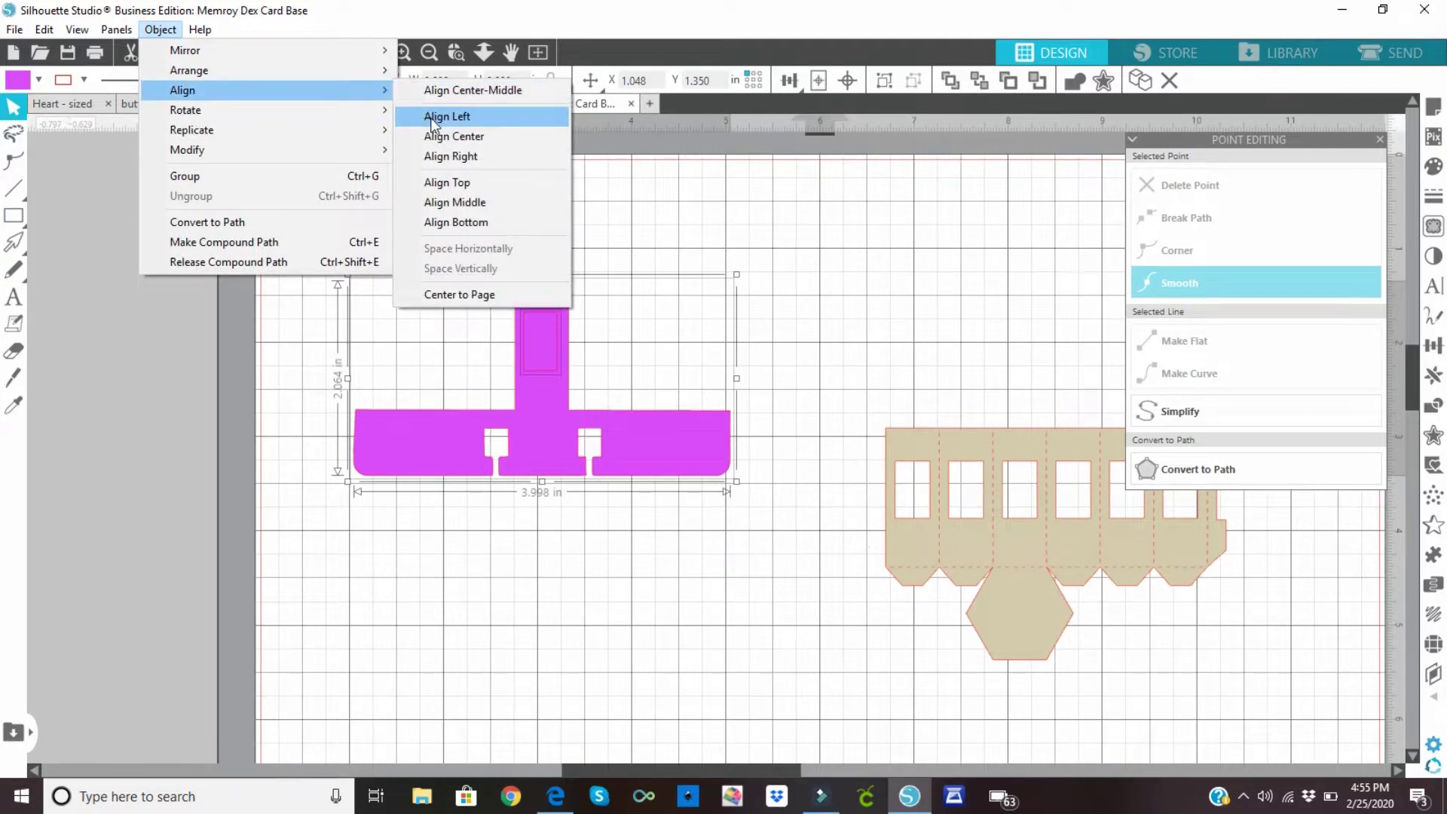
left_click(438, 133)
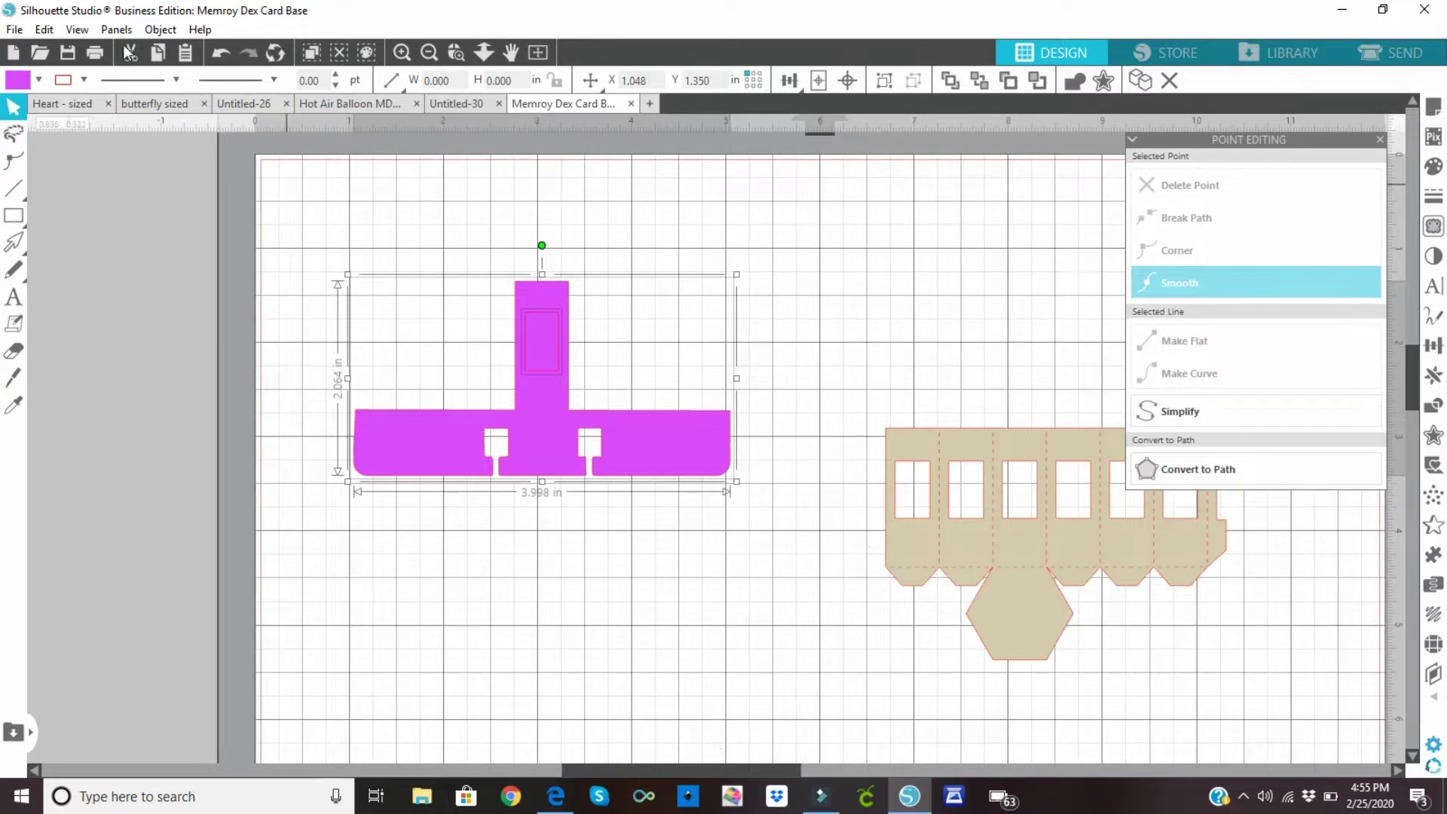
Subtract the rectangle to cut a window through the tab, and set the tan box beside it
left_click(153, 31)
mouse_move(170, 66)
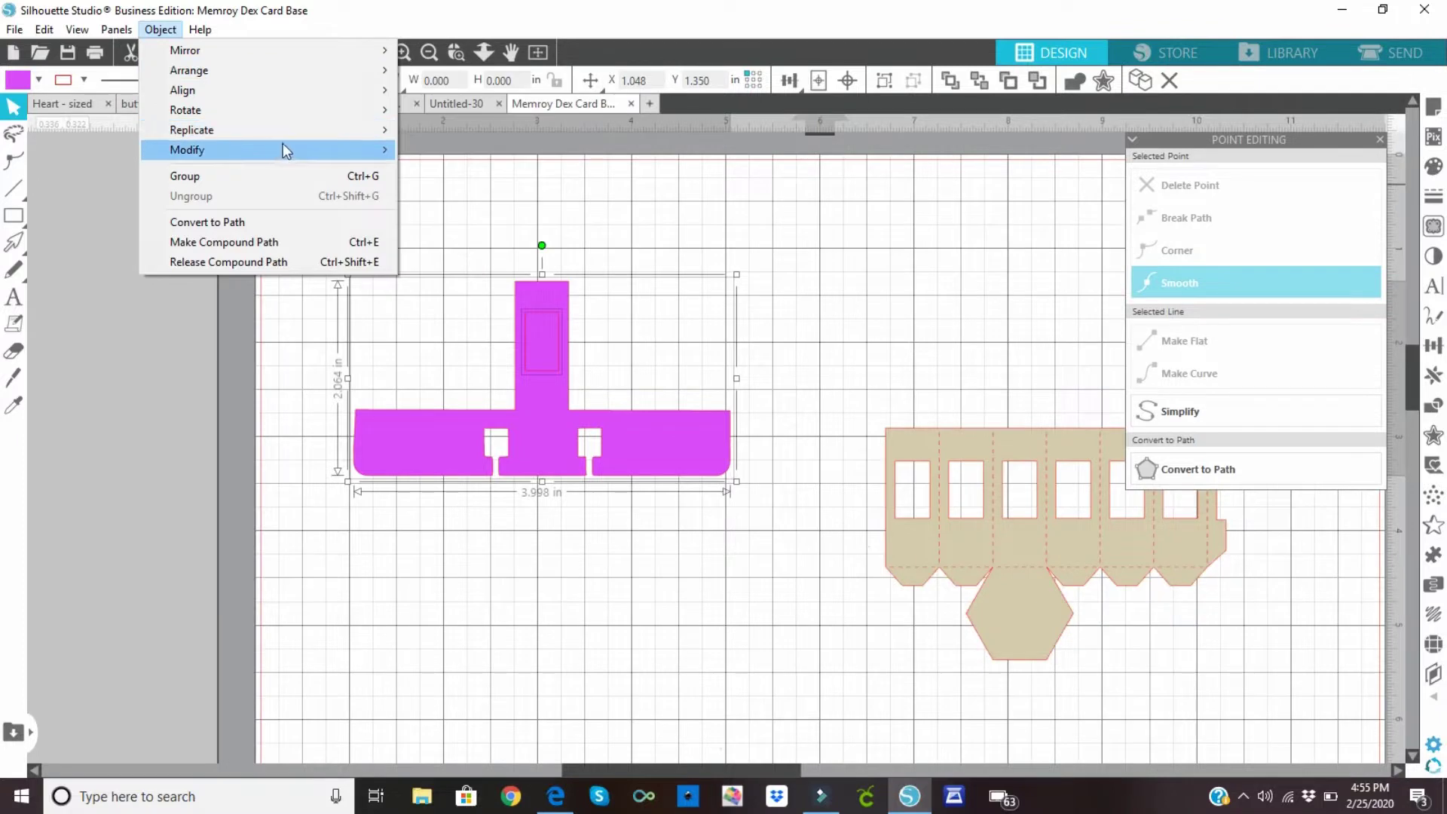
mouse_move(326, 153)
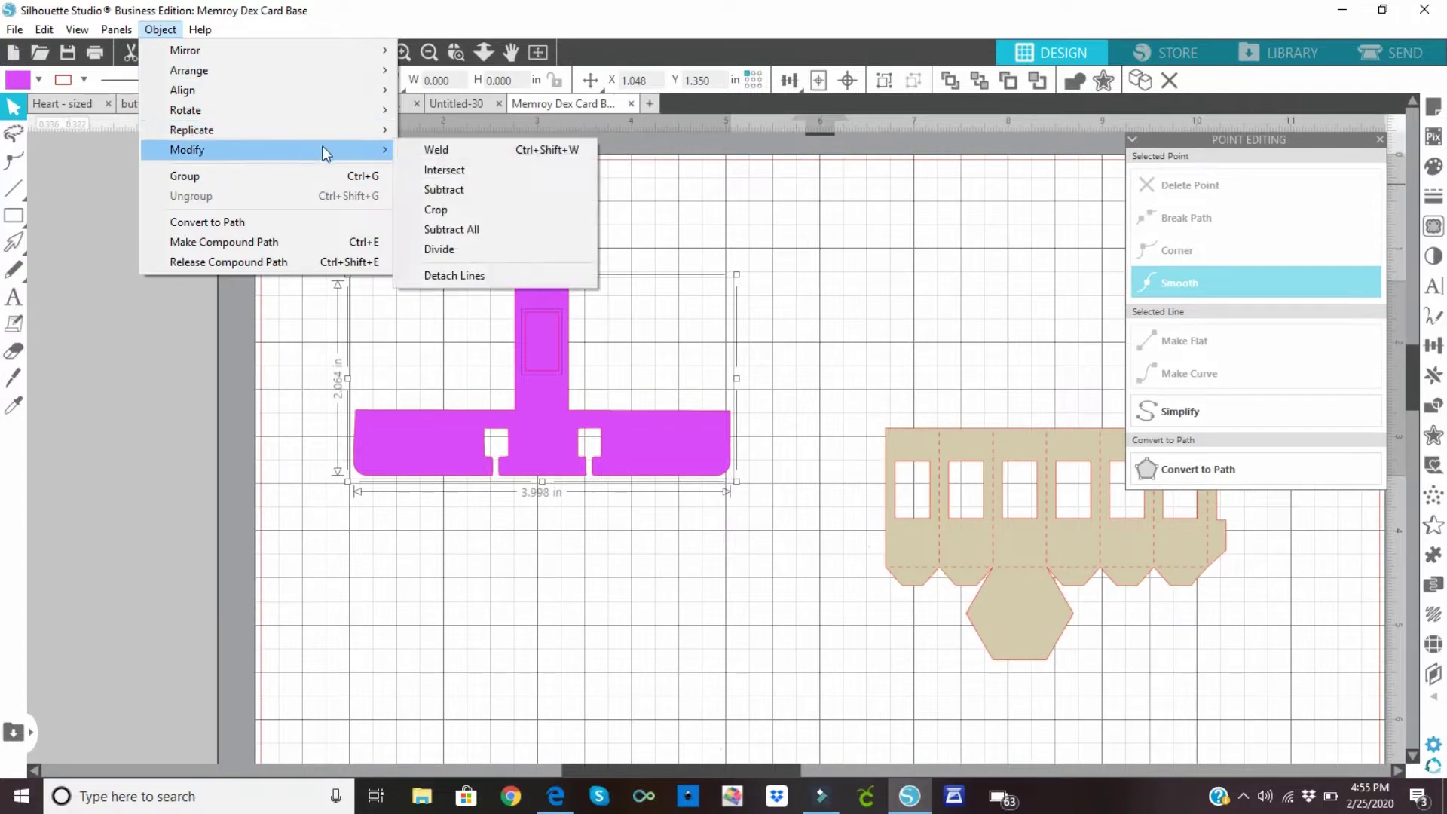
left_click(428, 189)
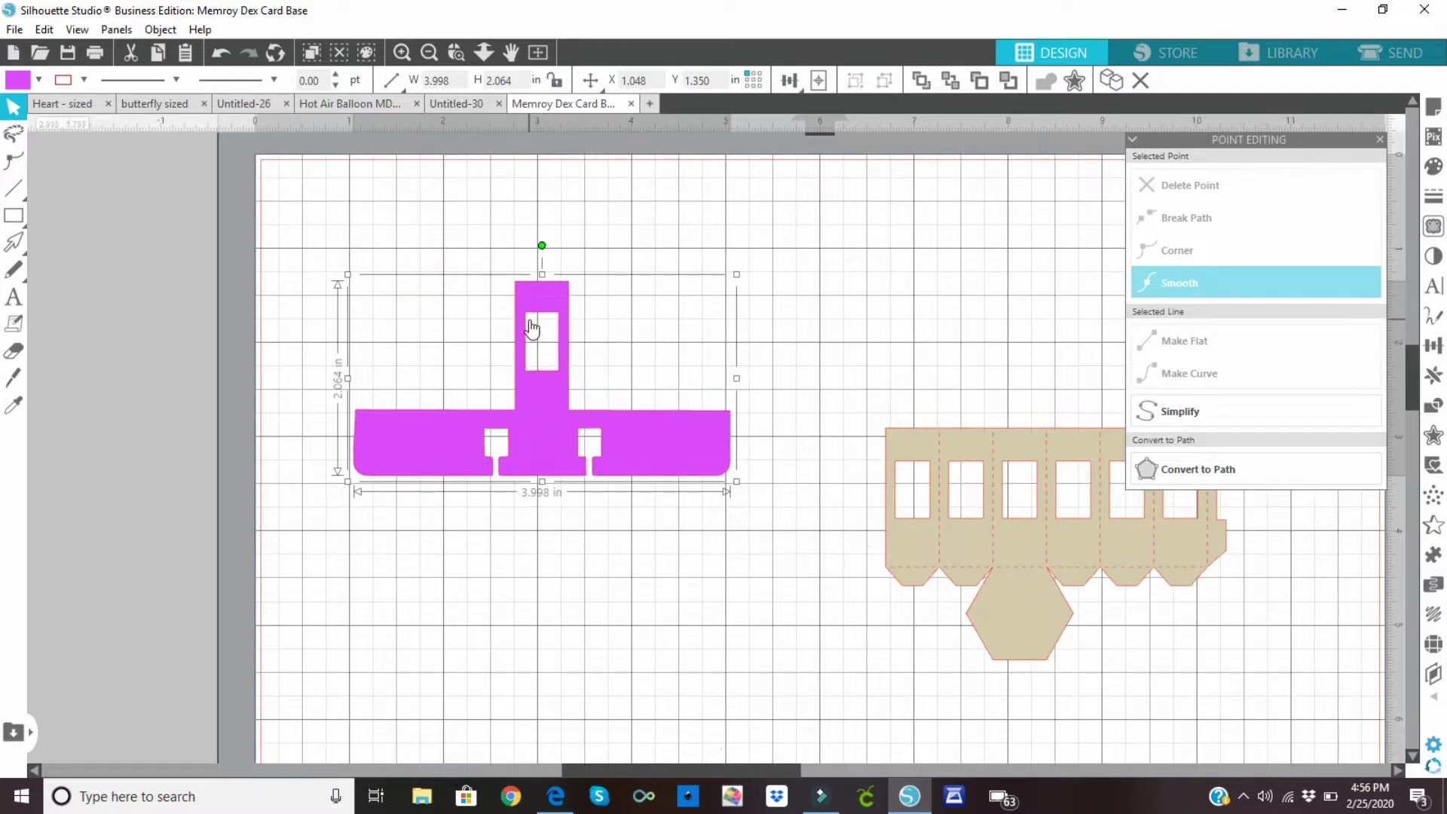
left_click_drag(1011, 549, 921, 419)
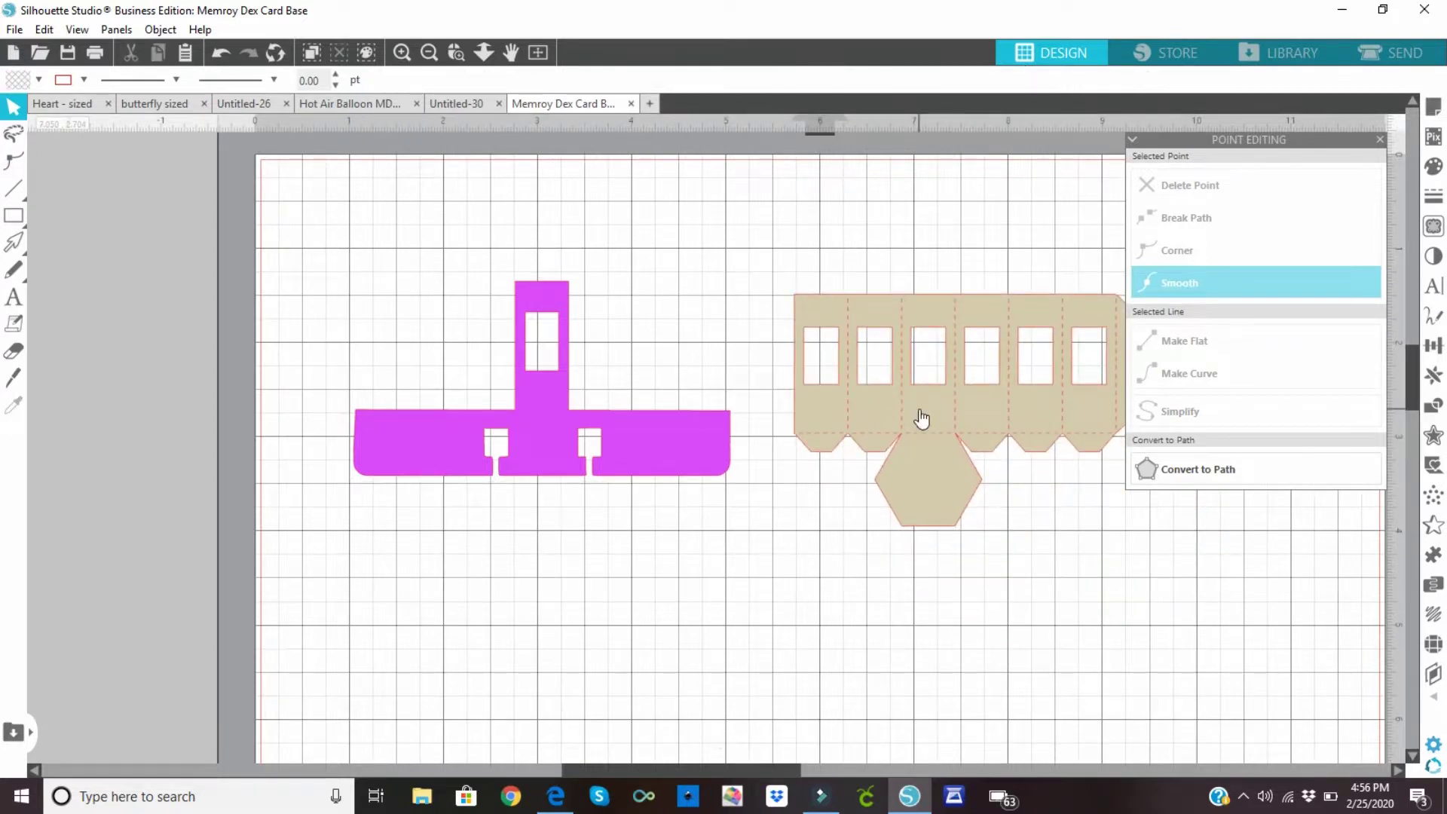